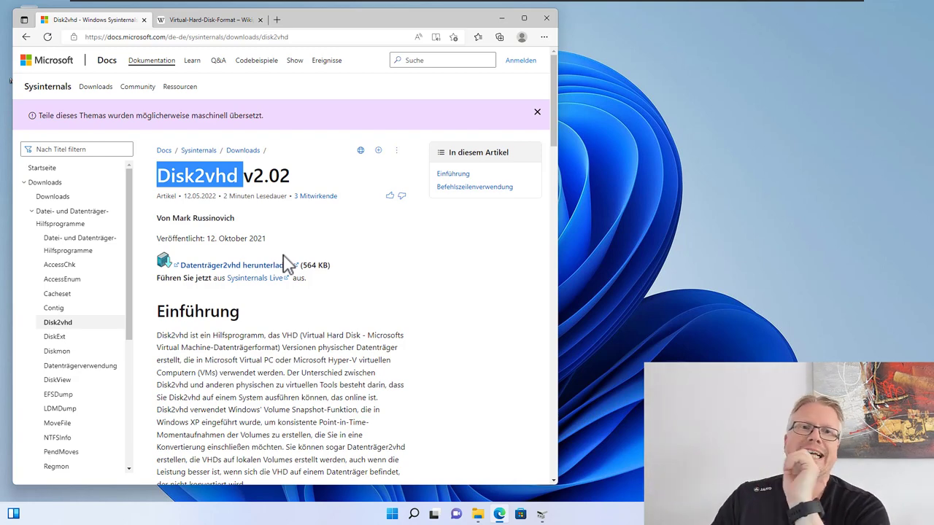
Review the Virtual-Hard-Disk-Format article and the Disk2vhd download page, and minimise the browser.
{"action": "left_click", "coordinate": [228, 24]}
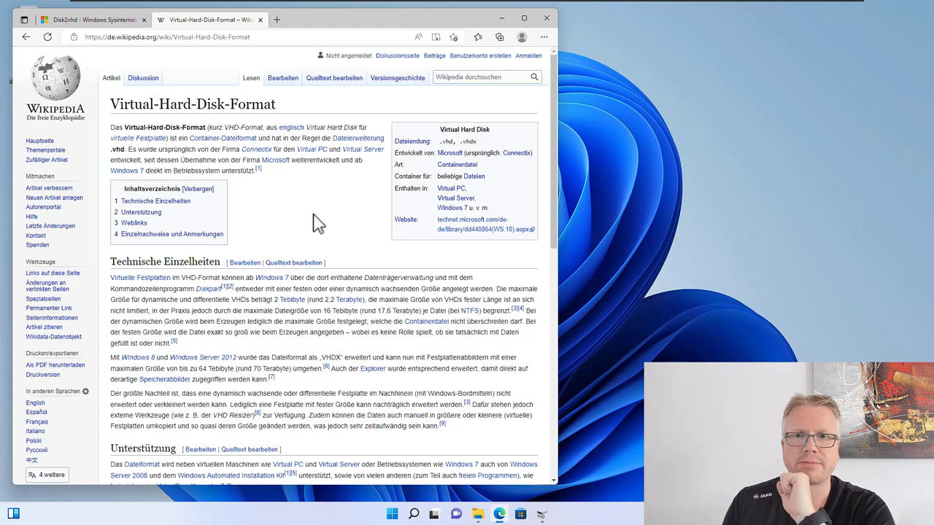
{"action": "left_click", "coordinate": [115, 20]}
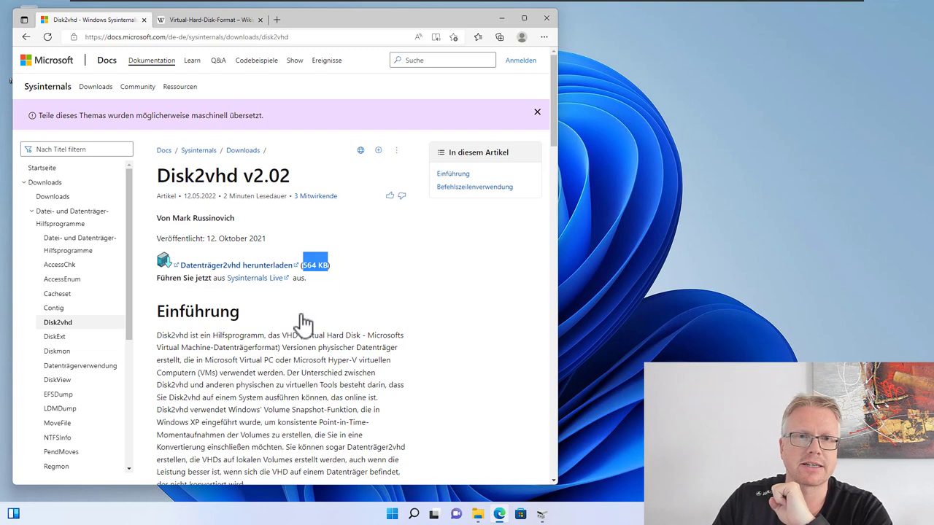
{"action": "left_click", "coordinate": [501, 18]}
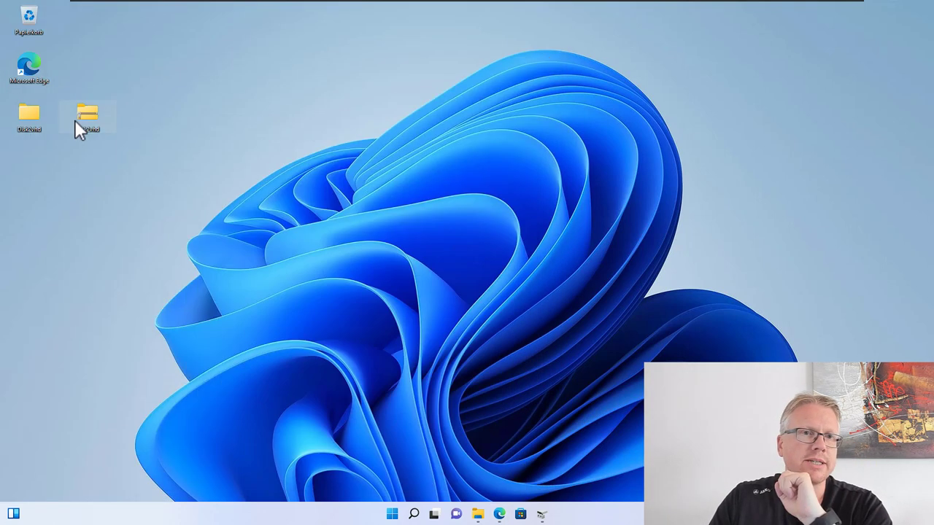
Open the extracted Disk2vhd folder on the desktop and examine the disk2vhd, disk2vhd64 and disk2vhd64a executables.
{"action": "mouse_move", "coordinate": [89, 112]}
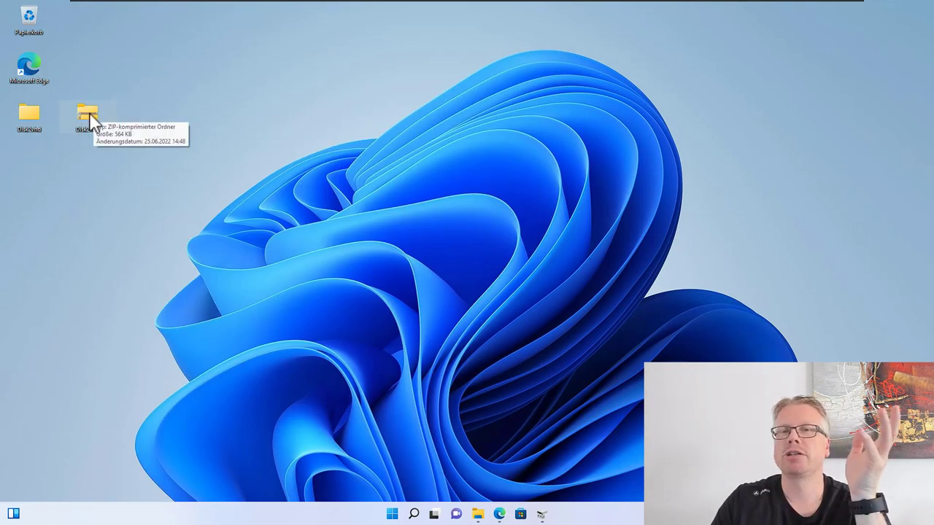
{"action": "double_click", "coordinate": [33, 122]}
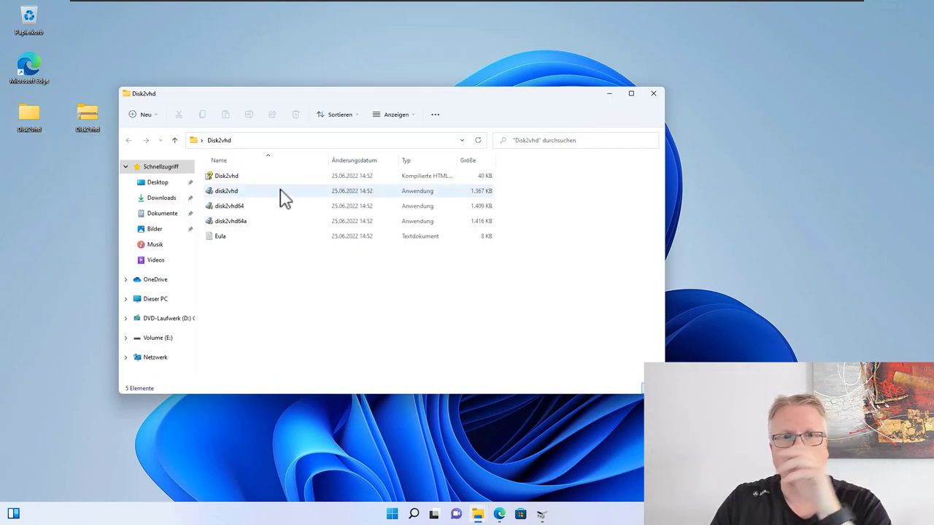
{"action": "left_click", "coordinate": [281, 193]}
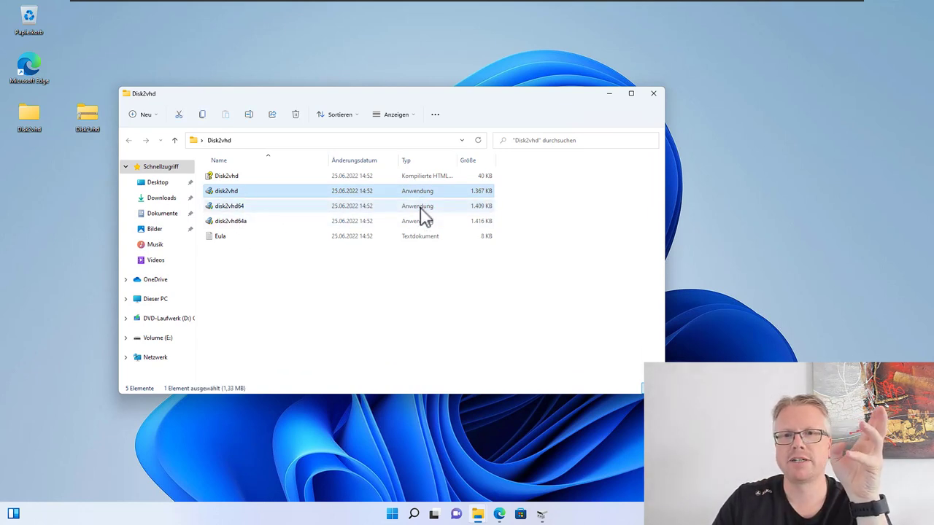
{"action": "left_click", "coordinate": [251, 194]}
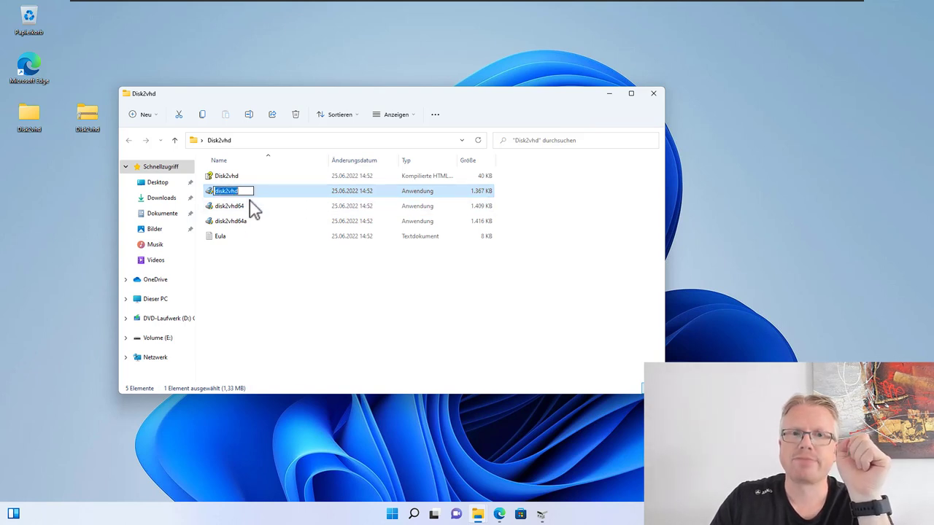
{"action": "left_click", "coordinate": [252, 210]}
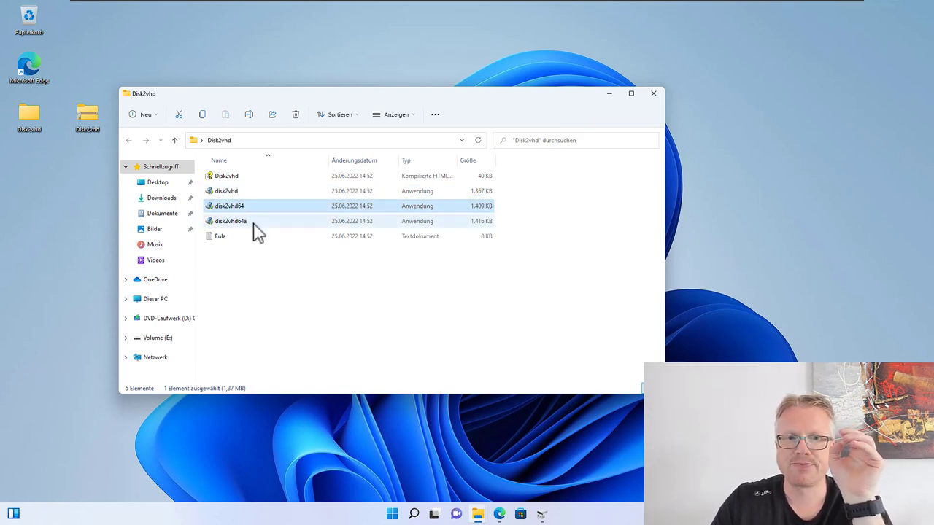
{"action": "left_click", "coordinate": [254, 222]}
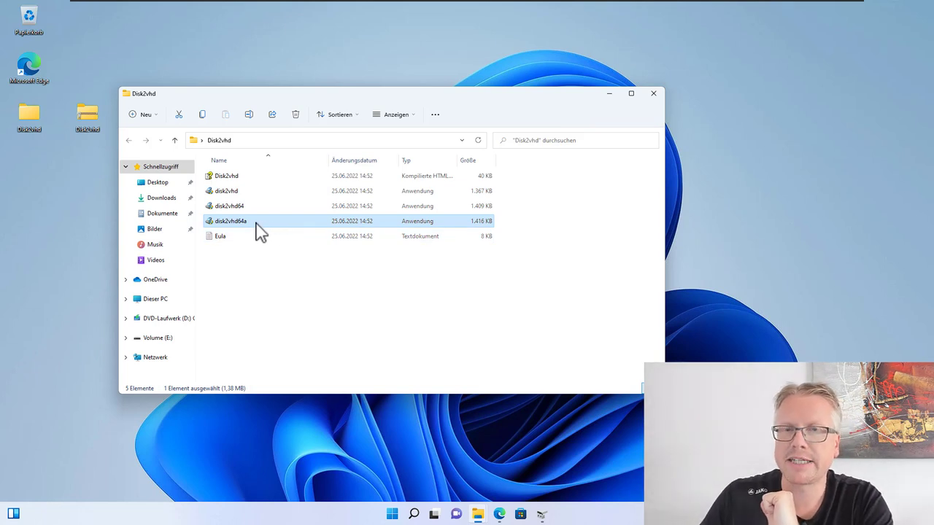
{"action": "mouse_move", "coordinate": [248, 224]}
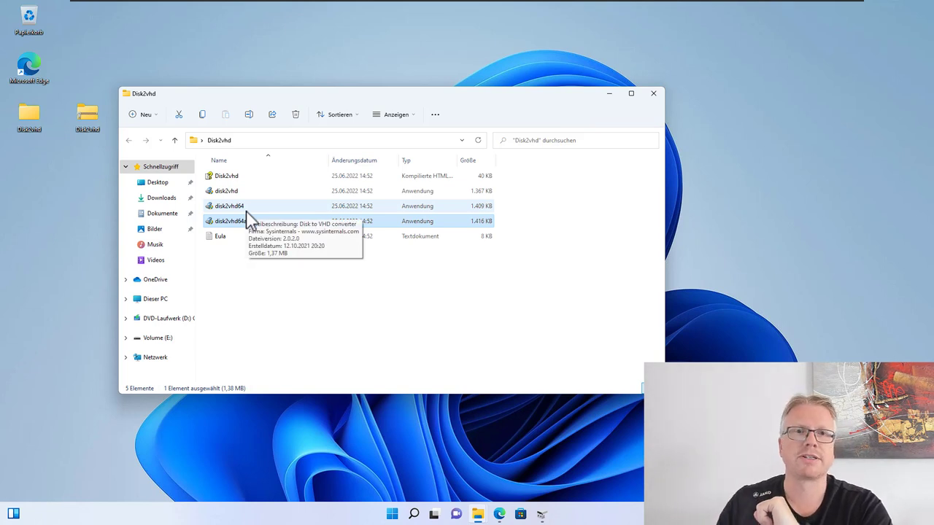
Run disk2vhd64 with administrator permission and minimise the folder window behind it.
{"action": "double_click", "coordinate": [258, 213]}
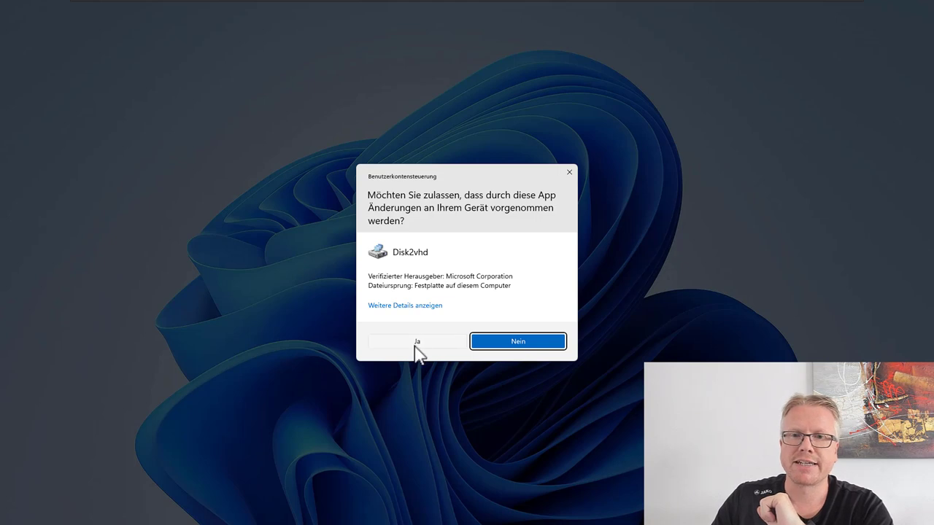
{"action": "left_click", "coordinate": [417, 343]}
{"action": "left_click_drag", "start_coordinate": [433, 177], "coordinate": [246, 90]}
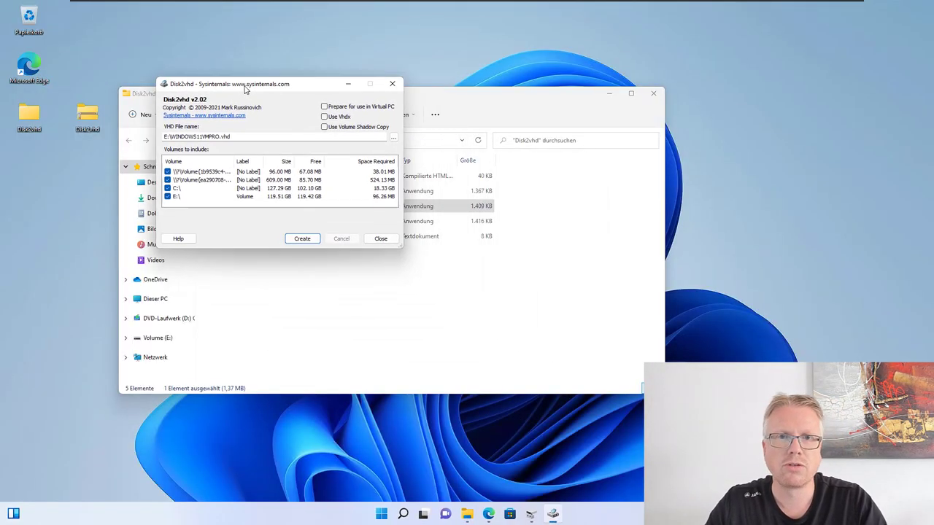
{"action": "left_click", "coordinate": [608, 95]}
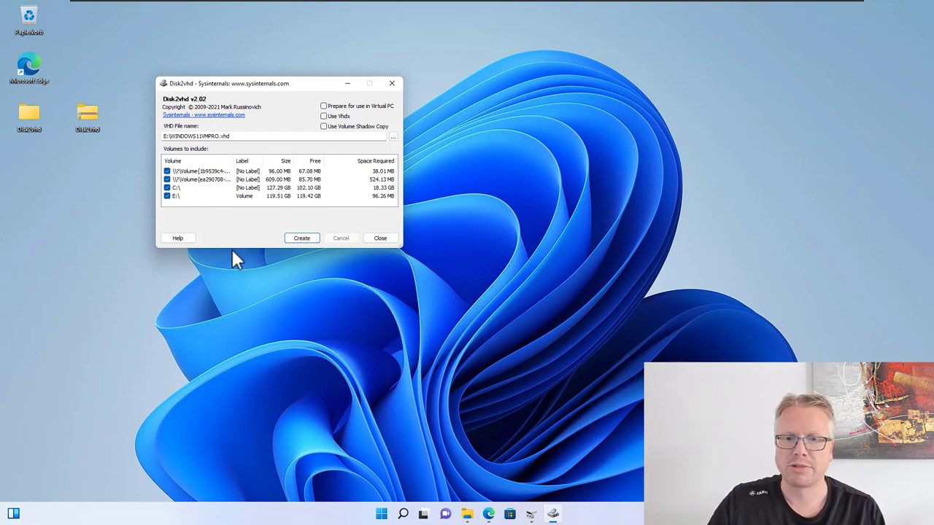
Place the Datenträgerverwaltung window beside Disk2vhd and compare the partitions of Datenträger 0 with the listed volumes.
{"action": "left_click", "coordinate": [531, 514]}
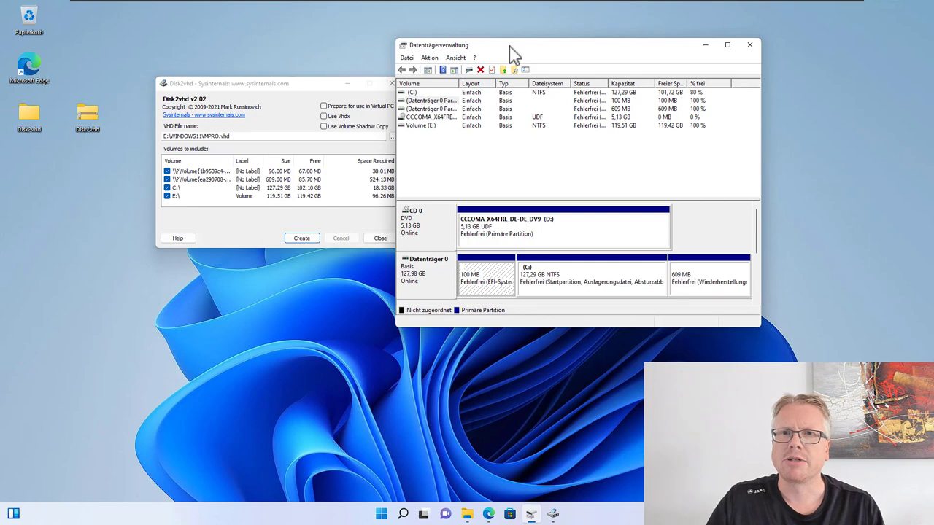
{"action": "left_click_drag", "start_coordinate": [508, 42], "coordinate": [391, 36]}
{"action": "left_click_drag", "start_coordinate": [254, 82], "coordinate": [127, 57]}
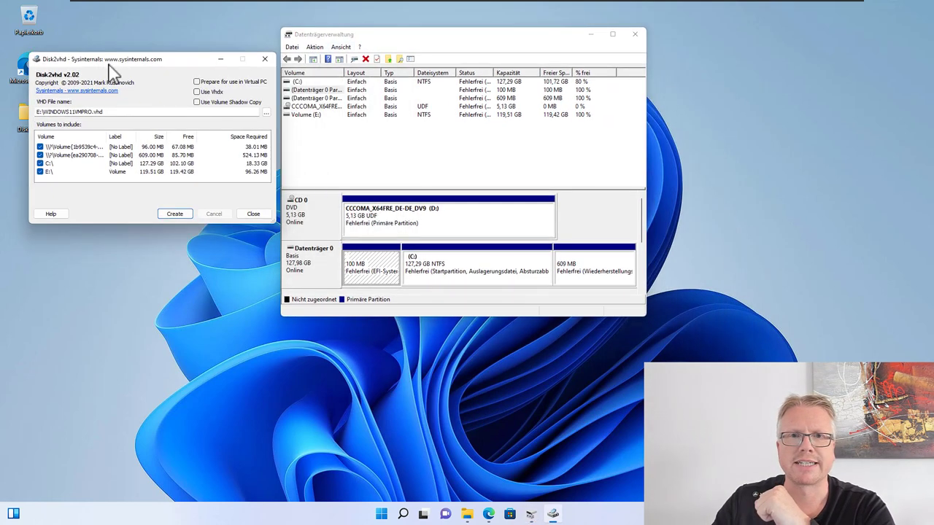
{"action": "left_click", "coordinate": [316, 280]}
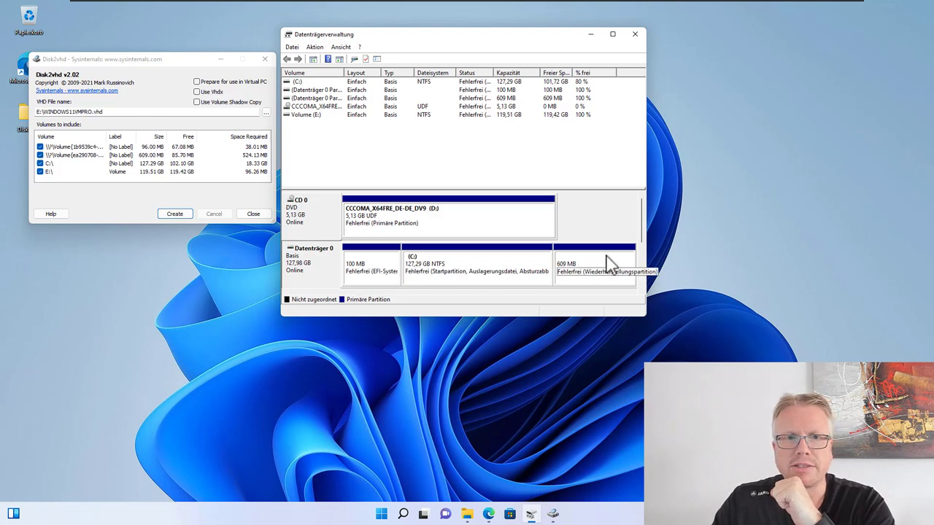
{"action": "left_click", "coordinate": [62, 146]}
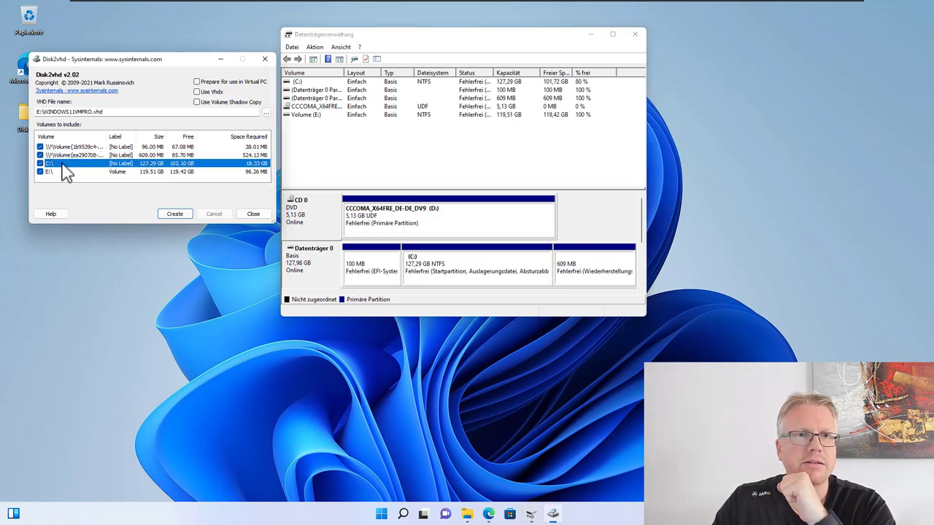
{"action": "left_click", "coordinate": [65, 163]}
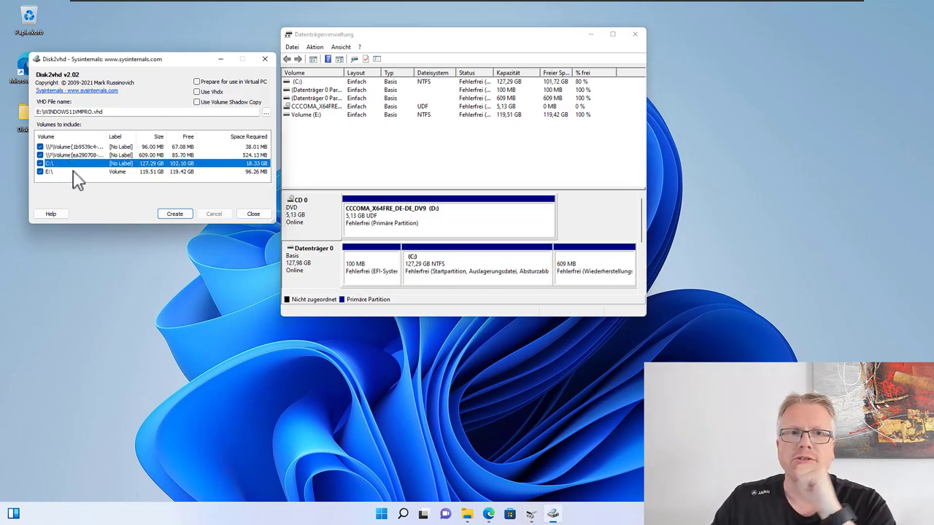
Examine Volume (E:) among the drives under Dieser PC, and check Datenträger 0 in Datenträgerverwaltung again.
{"action": "left_click", "coordinate": [465, 514]}
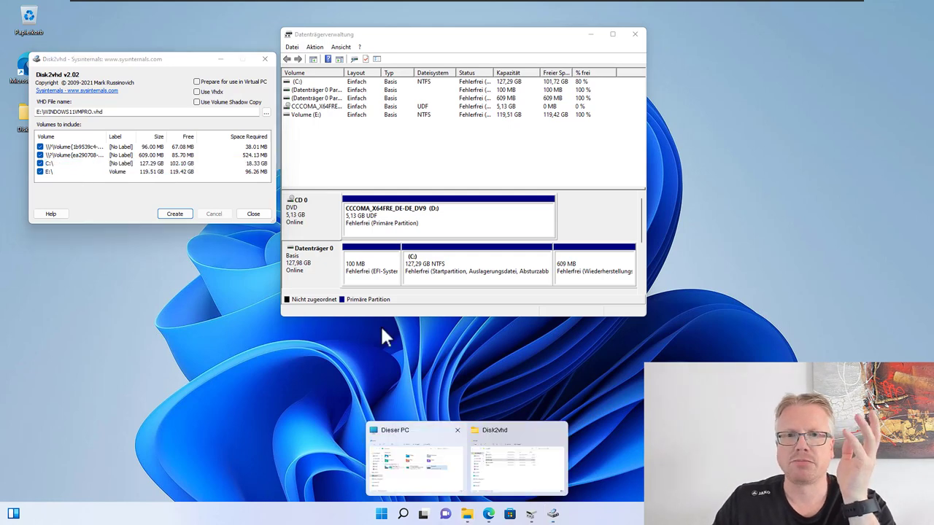
{"action": "left_click", "coordinate": [493, 471]}
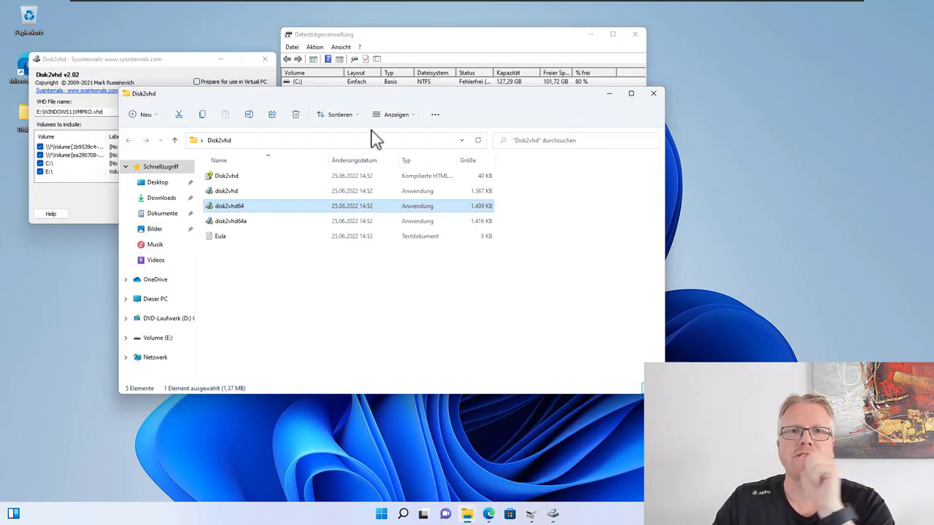
{"action": "left_click", "coordinate": [149, 299]}
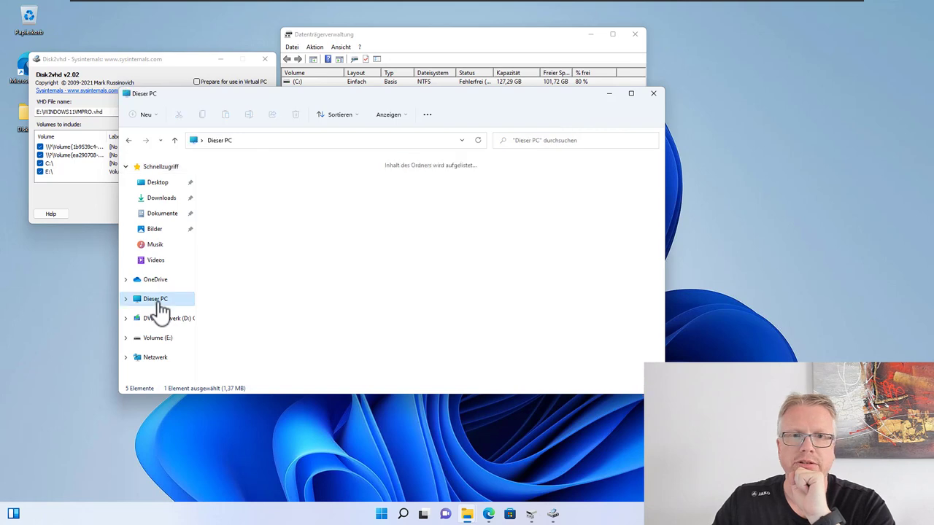
{"action": "left_click", "coordinate": [520, 263]}
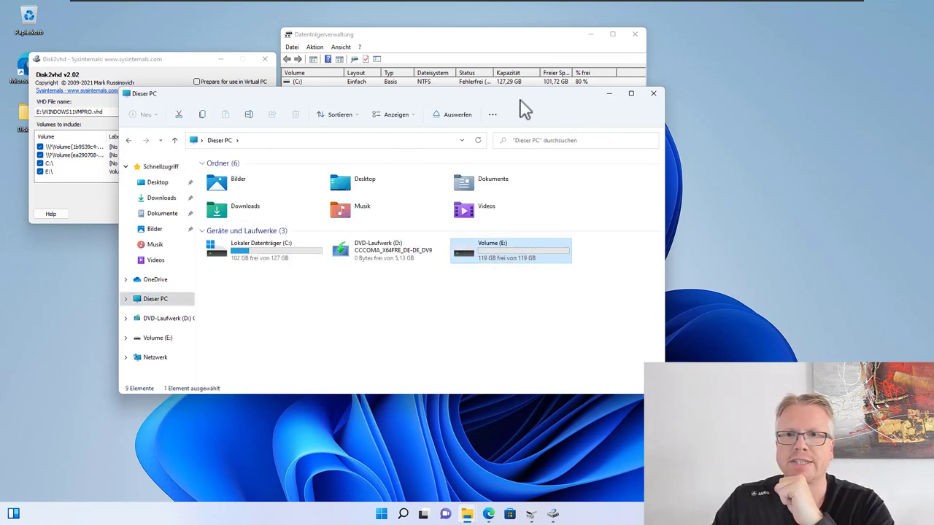
{"action": "left_click", "coordinate": [614, 96]}
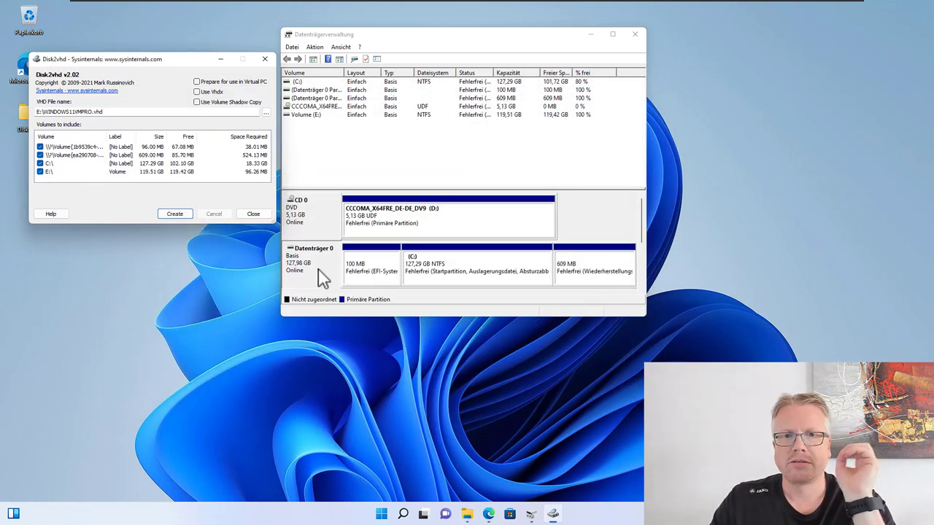
{"action": "left_click", "coordinate": [318, 270]}
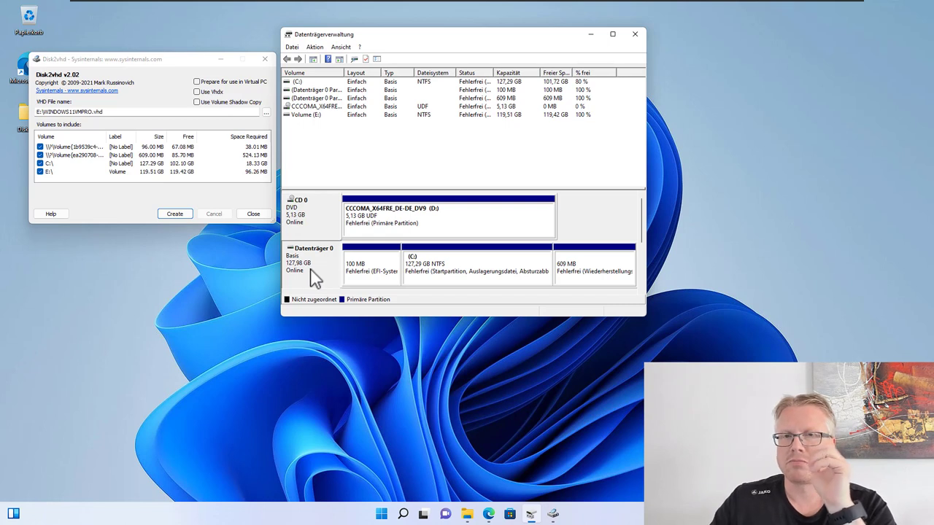
Exclude volume E:\ from the export and save the output VHD as WINDOWS11VMPRO on Volume (E:).
{"action": "left_click", "coordinate": [40, 171]}
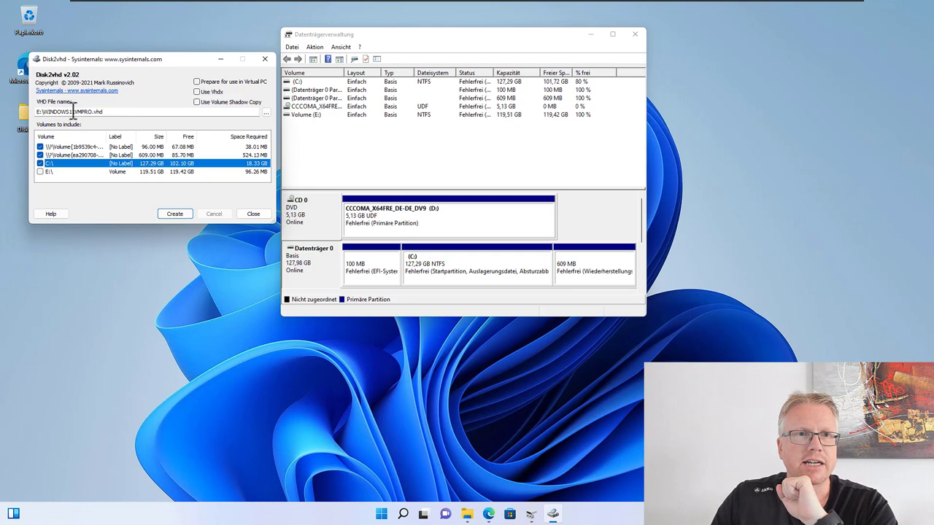
{"action": "left_click", "coordinate": [266, 113]}
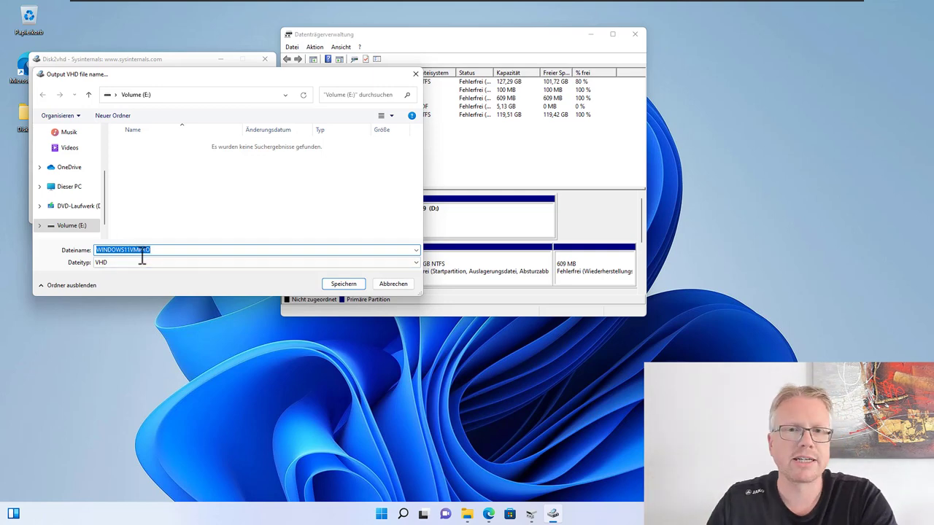
{"action": "left_click", "coordinate": [340, 284]}
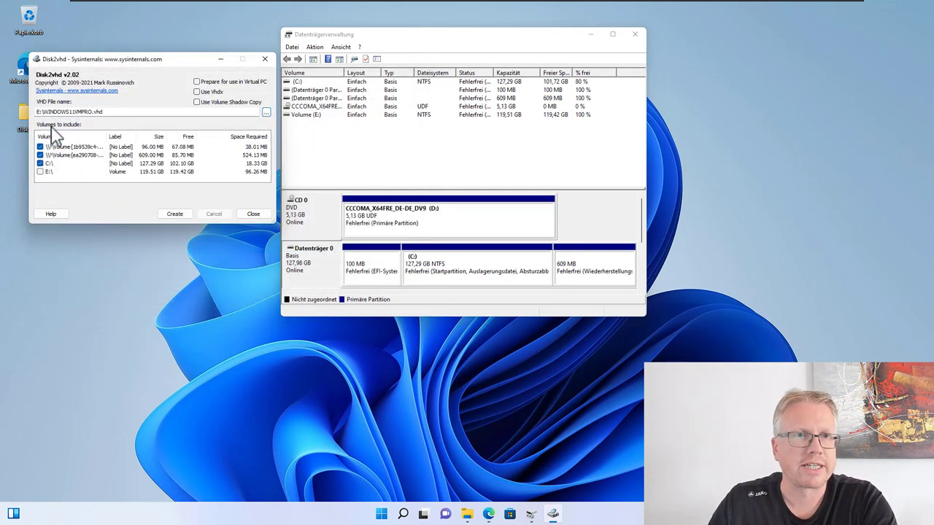
Enable the option to prepare the image for use in Virtual PC.
{"action": "left_click_drag", "start_coordinate": [204, 63], "coordinate": [208, 66]}
{"action": "left_click", "coordinate": [216, 87]}
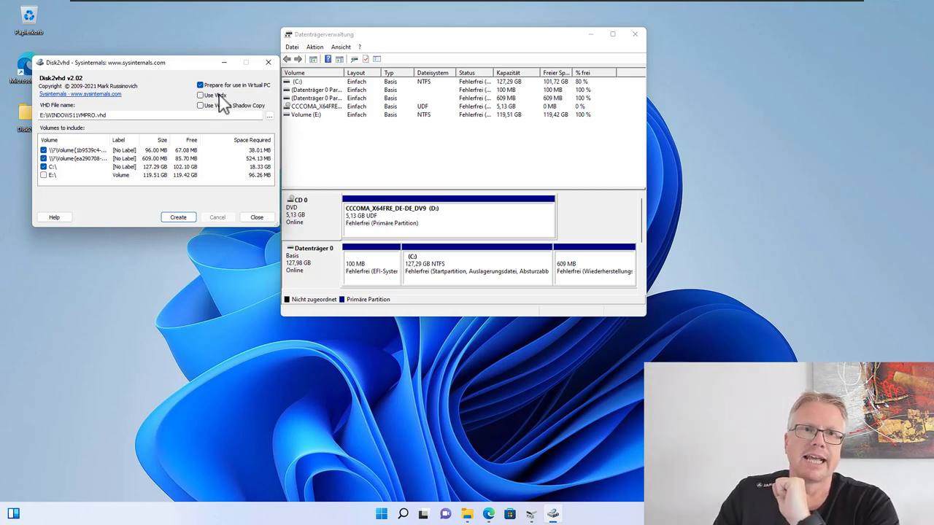
Try the Vhdx output format and switch back to plain VHD.
{"action": "left_click", "coordinate": [217, 96]}
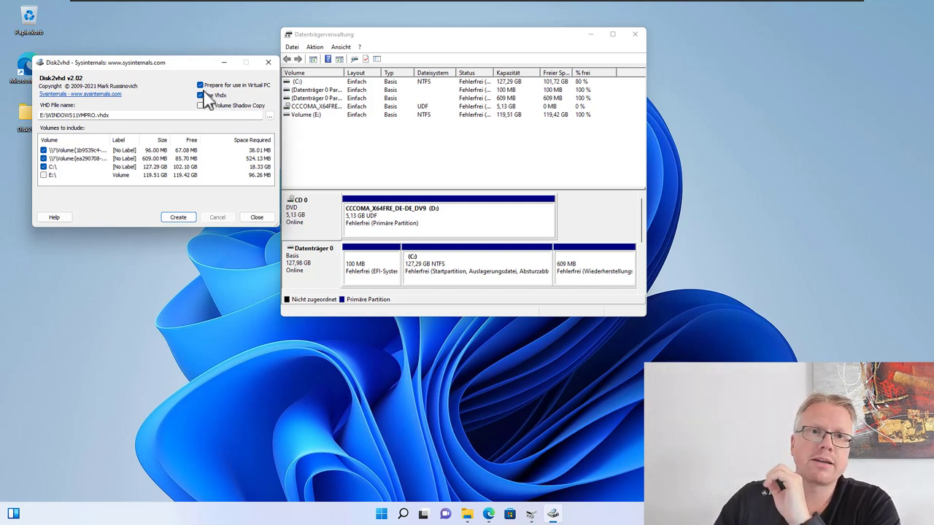
{"action": "left_click", "coordinate": [201, 95]}
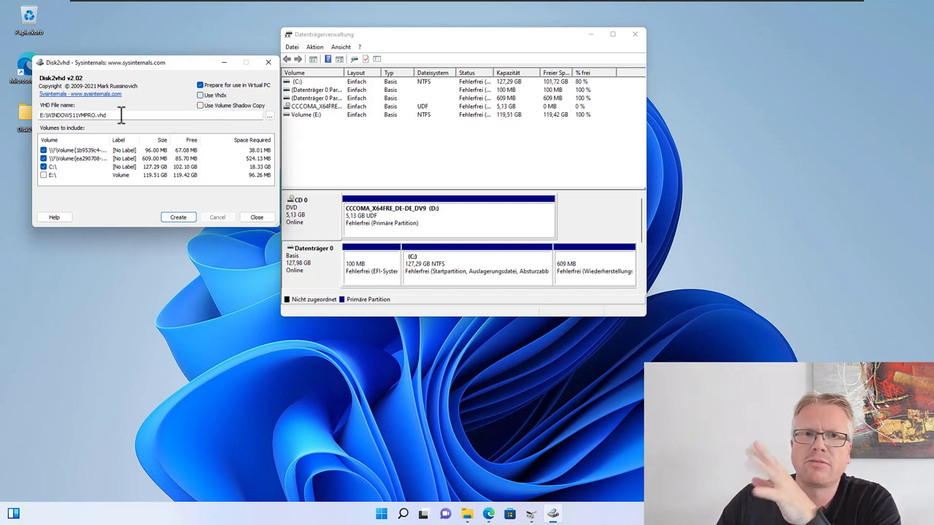
{"action": "left_click", "coordinate": [215, 97]}
{"action": "left_click", "coordinate": [201, 95]}
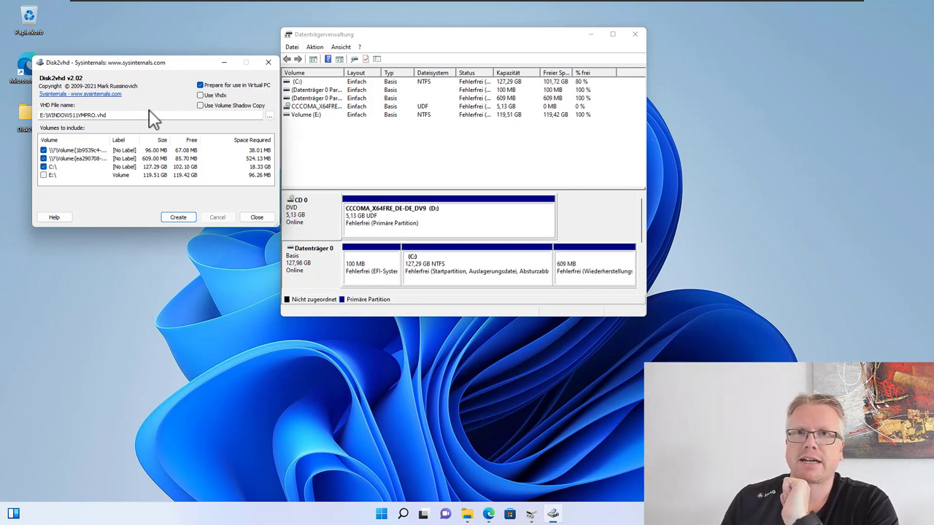
{"action": "left_click", "coordinate": [201, 96]}
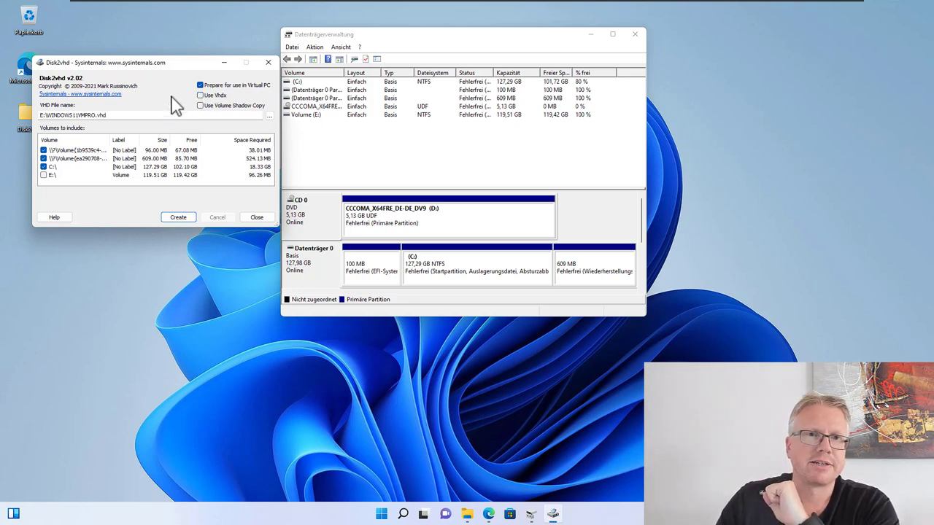
Start creating the VHD from the selected volumes, and minimise Datenträgerverwaltung while the export runs.
{"action": "left_click", "coordinate": [178, 217]}
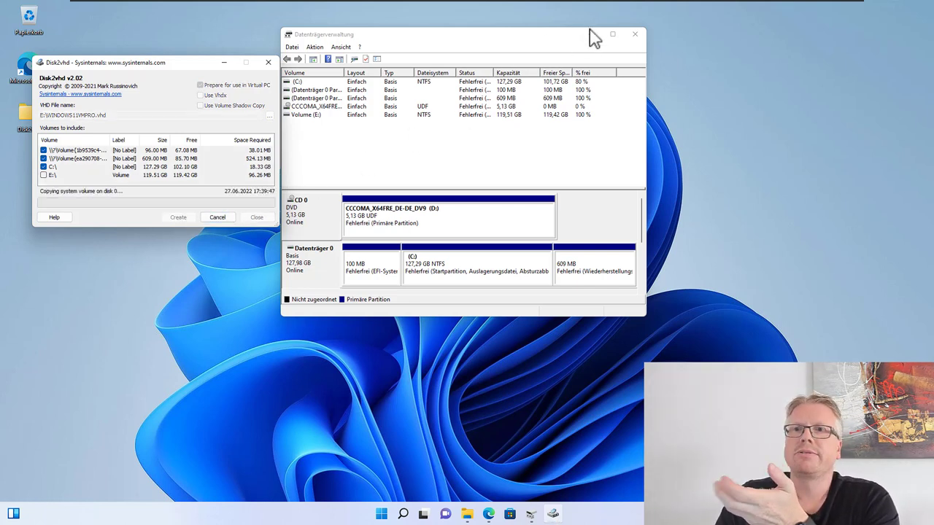
{"action": "left_click", "coordinate": [591, 34]}
{"action": "left_click_drag", "start_coordinate": [158, 67], "coordinate": [194, 75]}
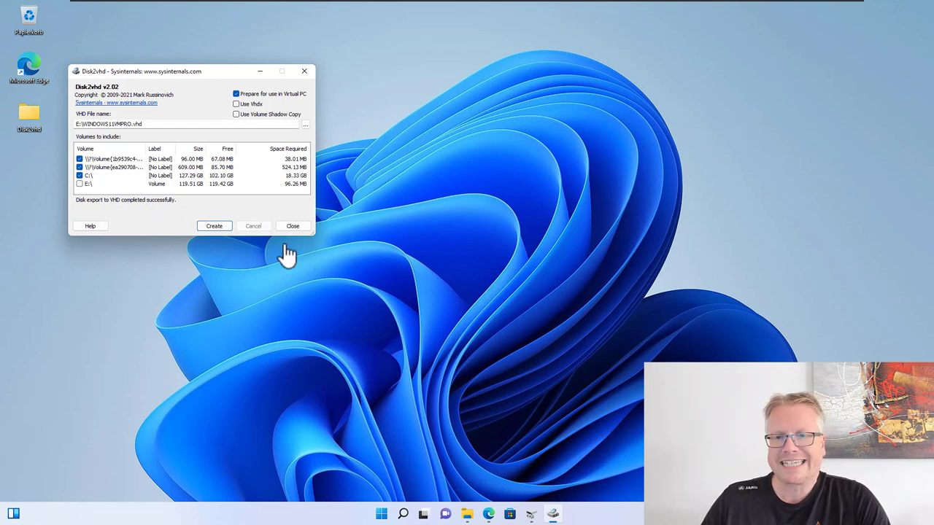
Open Volume (E:) in File Explorer and check the exported WINDOWS11VMPRO file's type and size against the Disk2vhd export.
{"action": "left_click", "coordinate": [469, 516]}
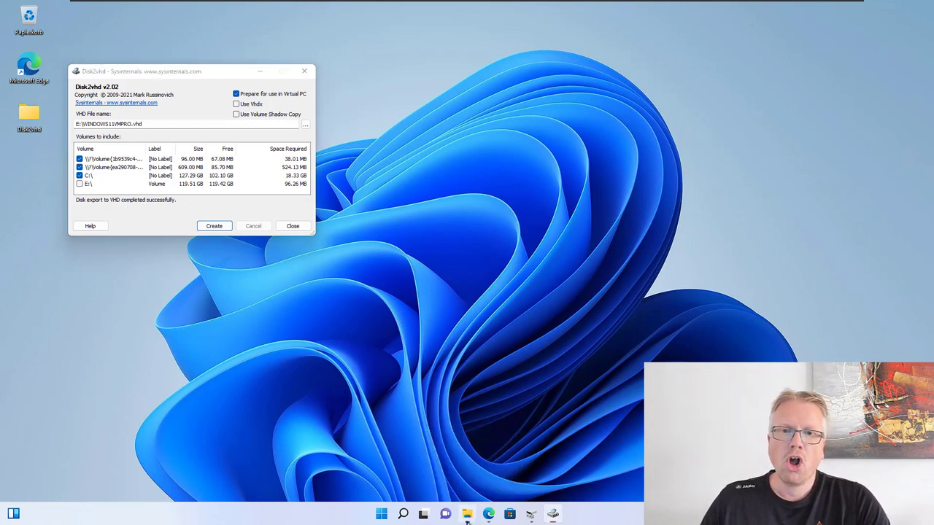
{"action": "left_click", "coordinate": [502, 238]}
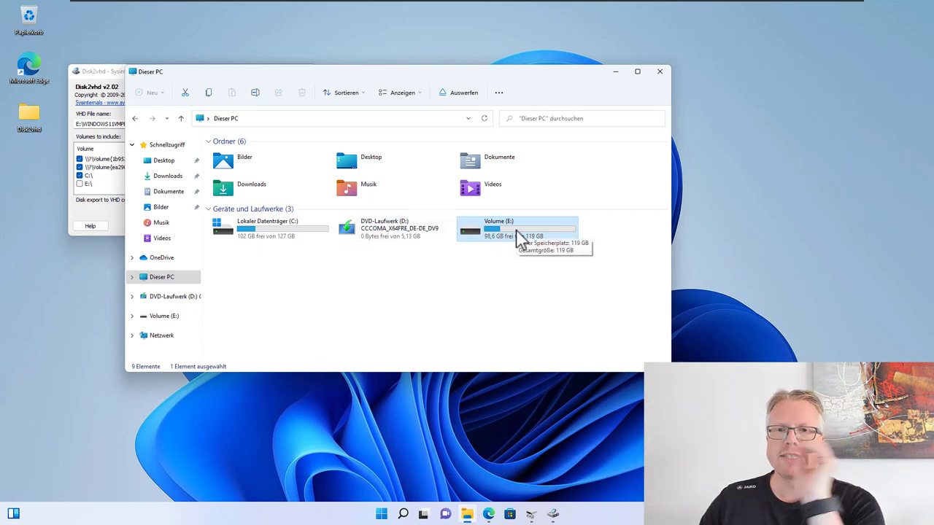
{"action": "double_click", "coordinate": [520, 239]}
{"action": "left_click", "coordinate": [254, 159]}
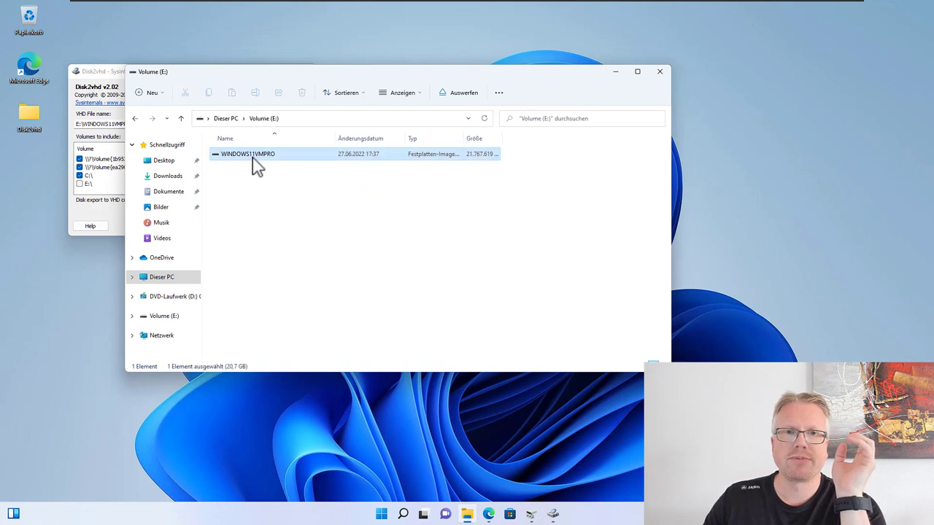
{"action": "left_click_drag", "start_coordinate": [464, 138], "coordinate": [526, 139]}
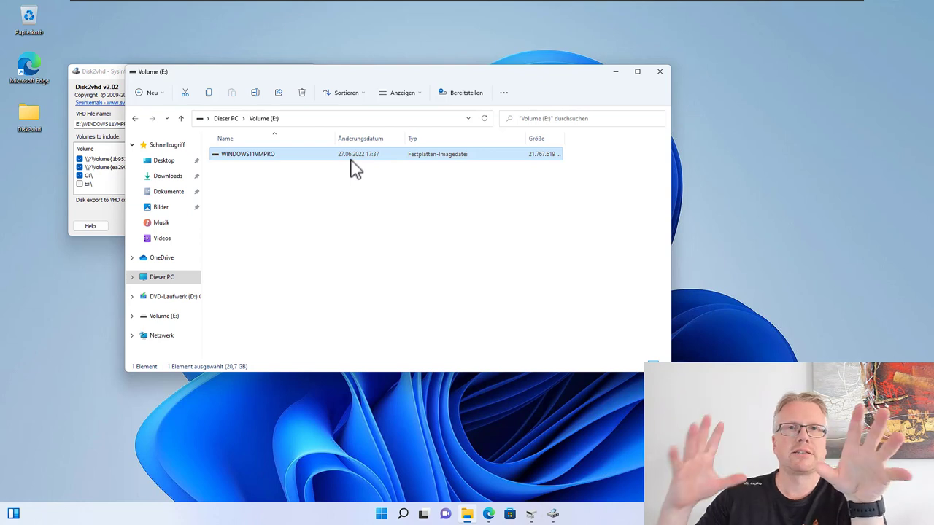
{"action": "left_click", "coordinate": [115, 78]}
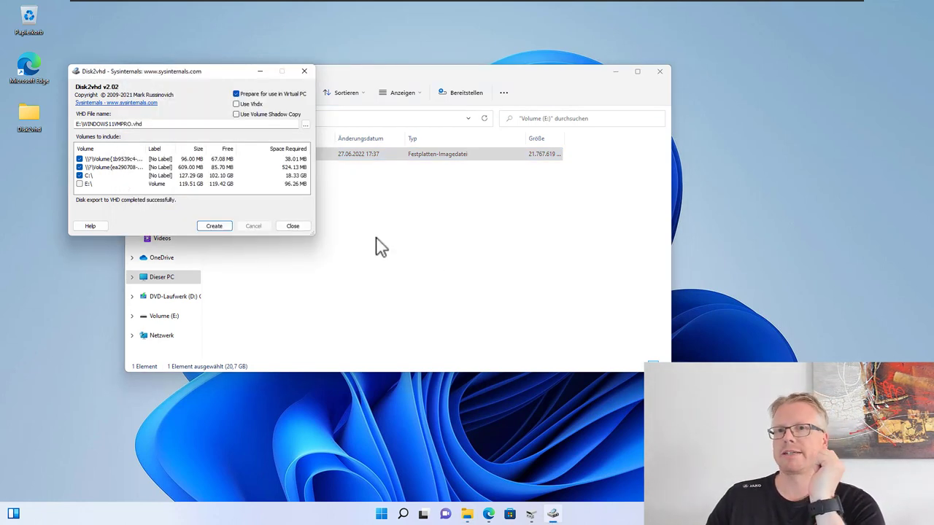
{"action": "left_click", "coordinate": [469, 254]}
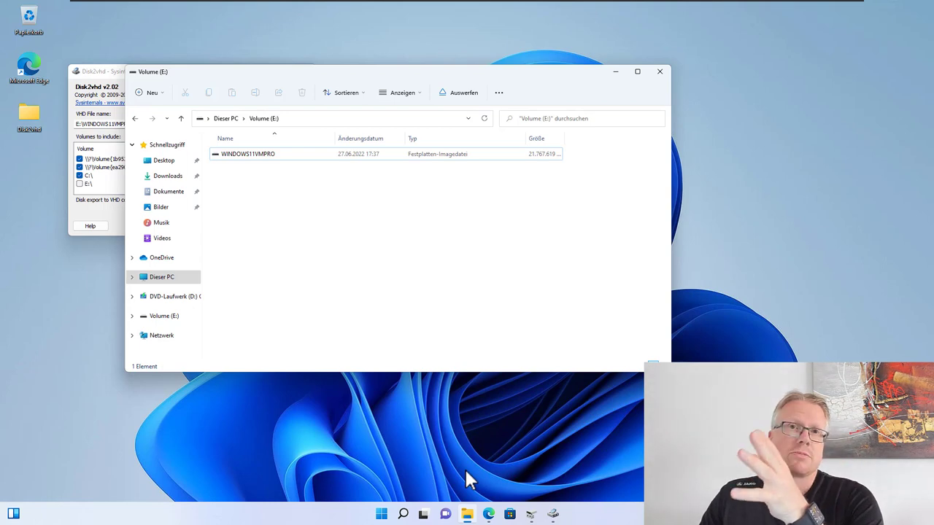
Switch to Datenträgerverwaltung and attach the virtual hard disk WINDOWS11VMPRO from Volume (E:), without write protection.
{"action": "left_click", "coordinate": [533, 514]}
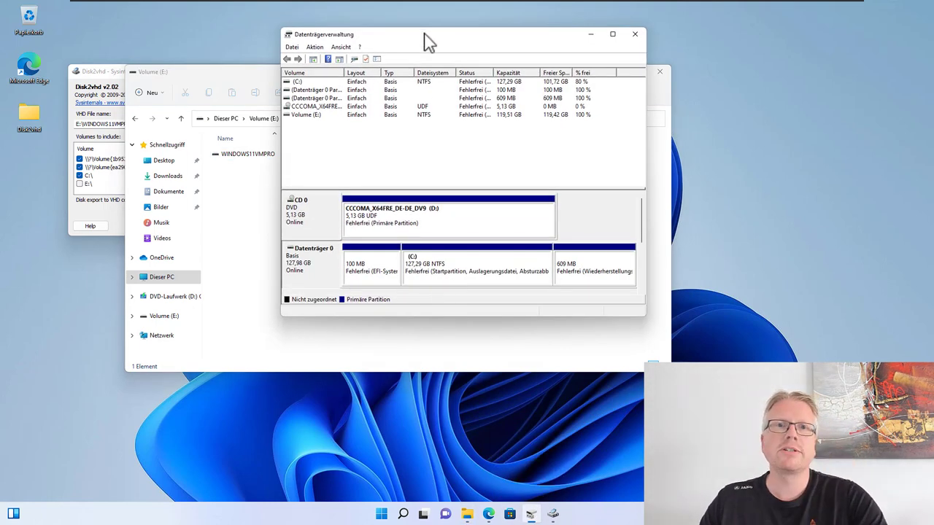
{"action": "left_click_drag", "start_coordinate": [424, 40], "coordinate": [328, 47]}
{"action": "left_click", "coordinate": [219, 59]}
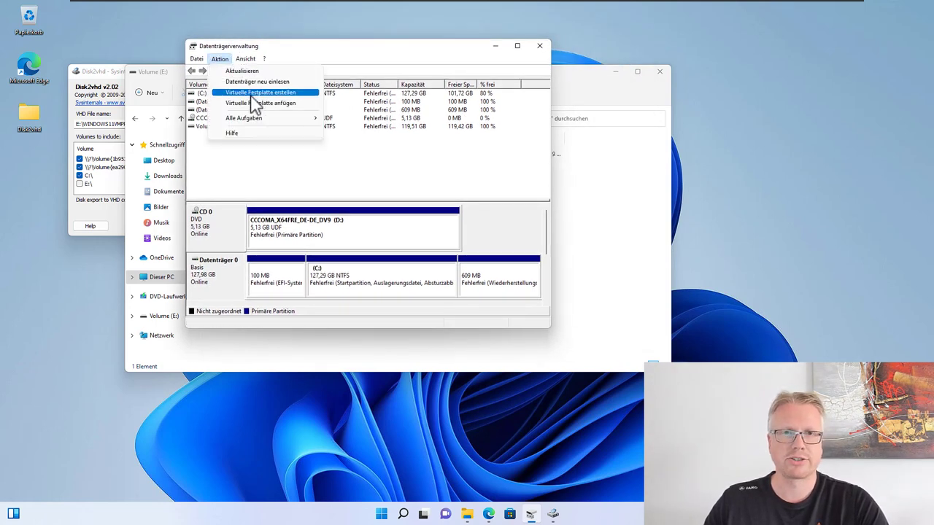
{"action": "left_click", "coordinate": [264, 105]}
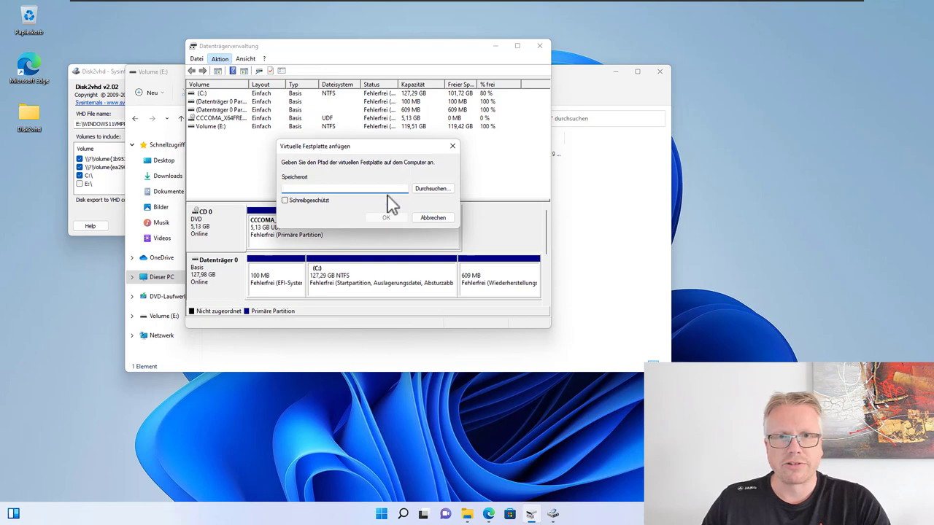
{"action": "left_click", "coordinate": [444, 192]}
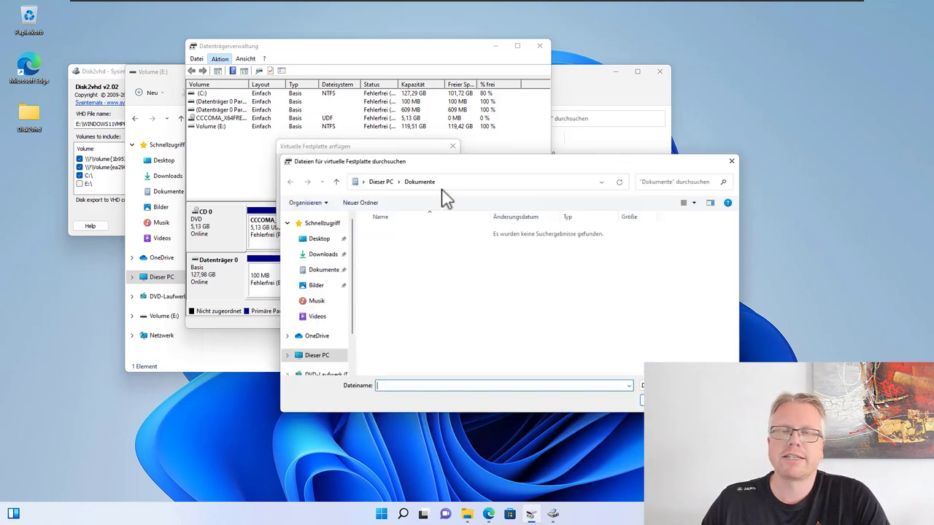
{"action": "scroll", "coordinate": [350, 354], "scroll_direction": "down", "scroll_amount": 2}
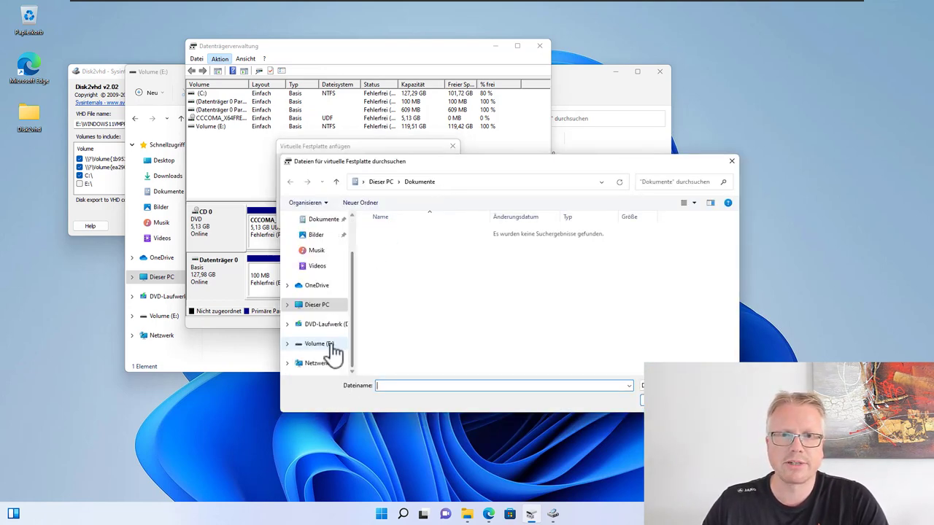
{"action": "left_click", "coordinate": [321, 344]}
{"action": "left_click", "coordinate": [405, 234]}
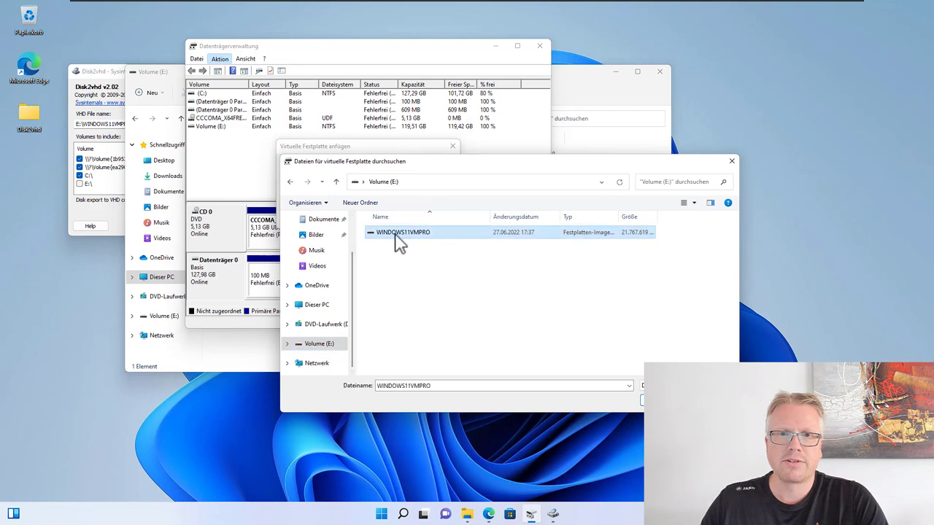
{"action": "double_click", "coordinate": [396, 233]}
{"action": "left_click", "coordinate": [380, 218]}
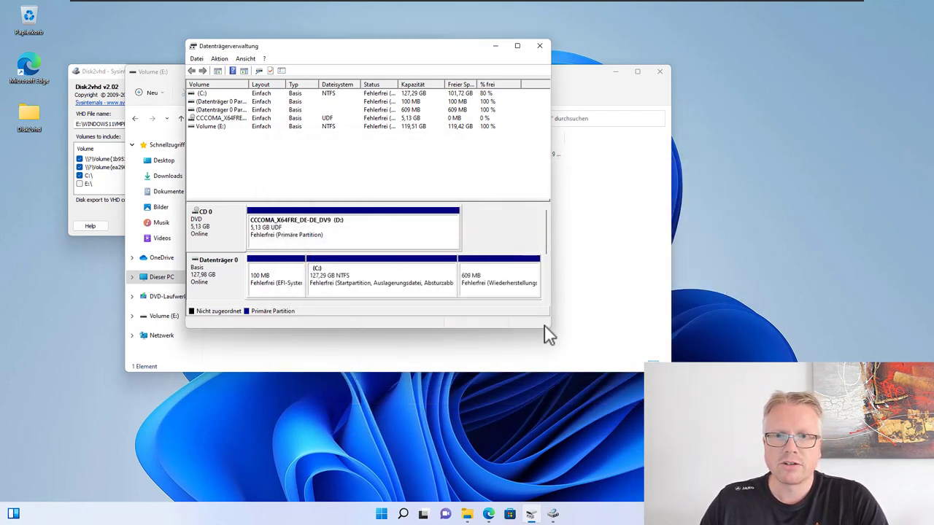
Enlarge the Datenträgerverwaltung window and examine the EFI, data and recovery partitions on the attached Datenträger 2.
{"action": "left_click_drag", "start_coordinate": [548, 327], "coordinate": [722, 451]}
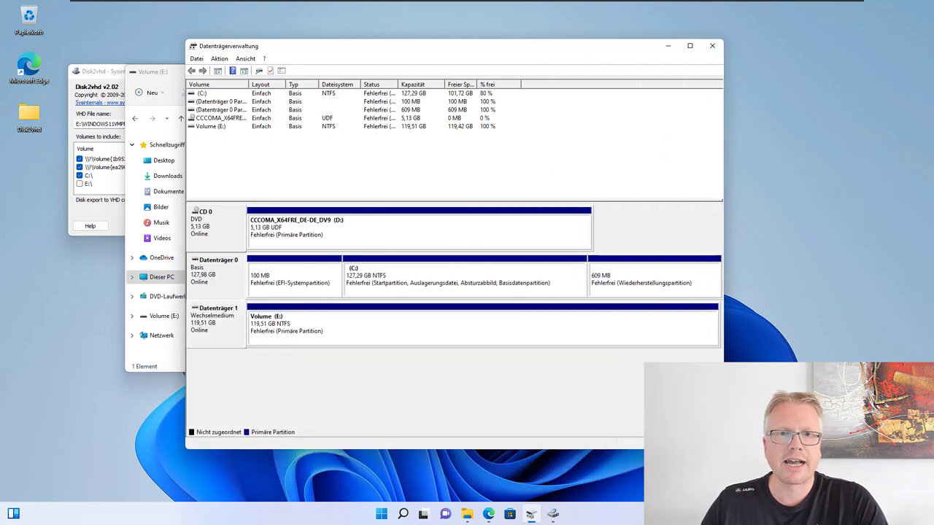
{"action": "left_click_drag", "start_coordinate": [369, 46], "coordinate": [299, 33]}
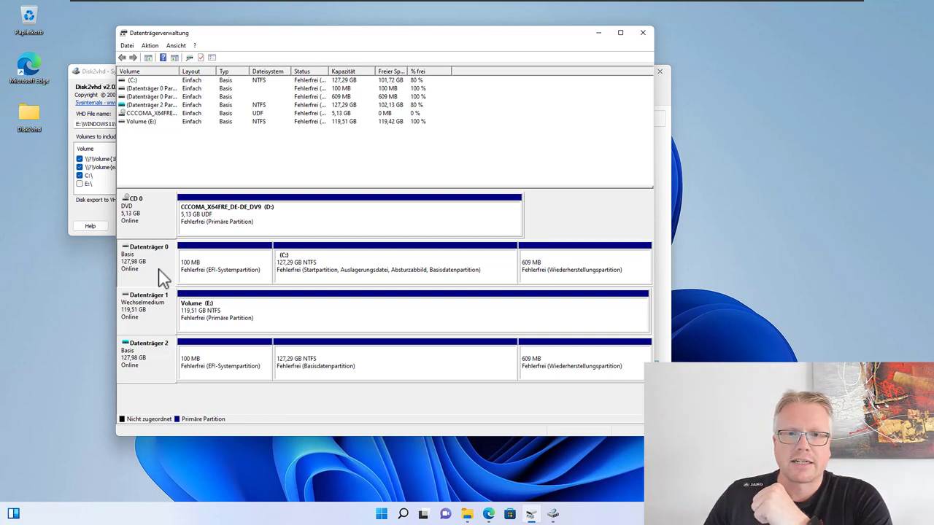
{"action": "left_click", "coordinate": [237, 365]}
{"action": "left_click", "coordinate": [394, 372]}
{"action": "left_click", "coordinate": [552, 374]}
{"action": "left_click", "coordinate": [428, 369]}
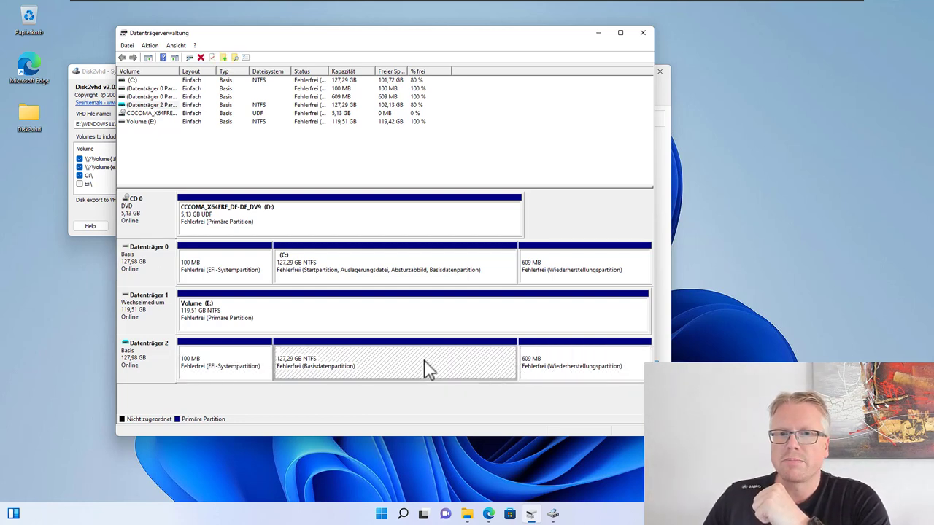
{"action": "left_click", "coordinate": [219, 380]}
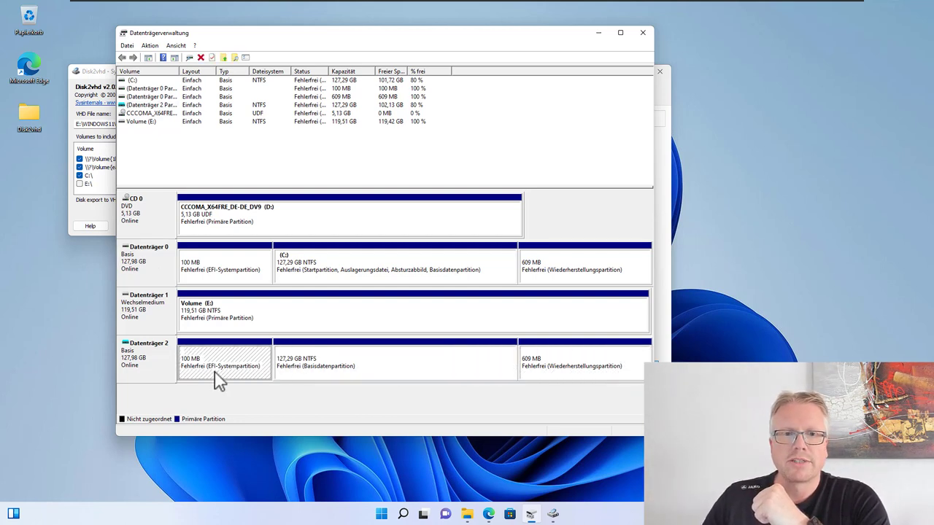
Assign drive letter F to the 127,29 GB NTFS data partition on Datenträger 2.
{"action": "left_click", "coordinate": [340, 370]}
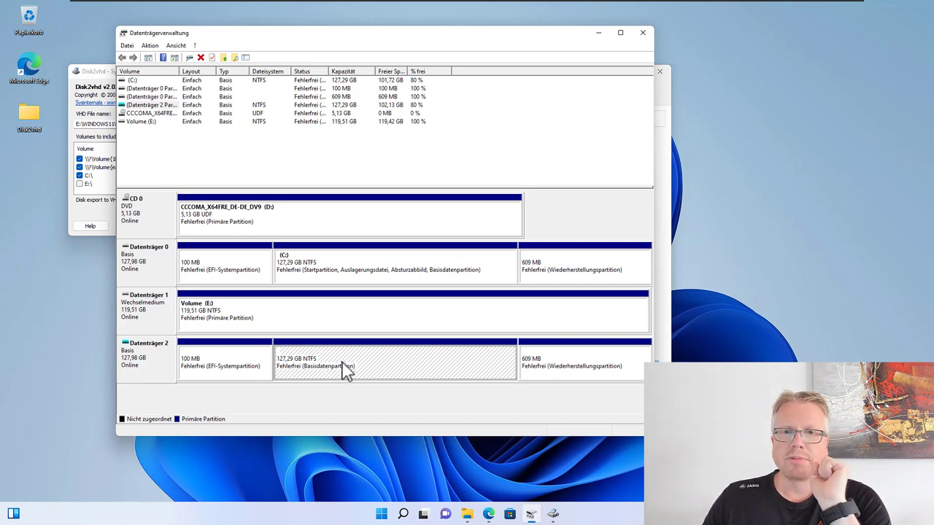
{"action": "right_click", "coordinate": [346, 371]}
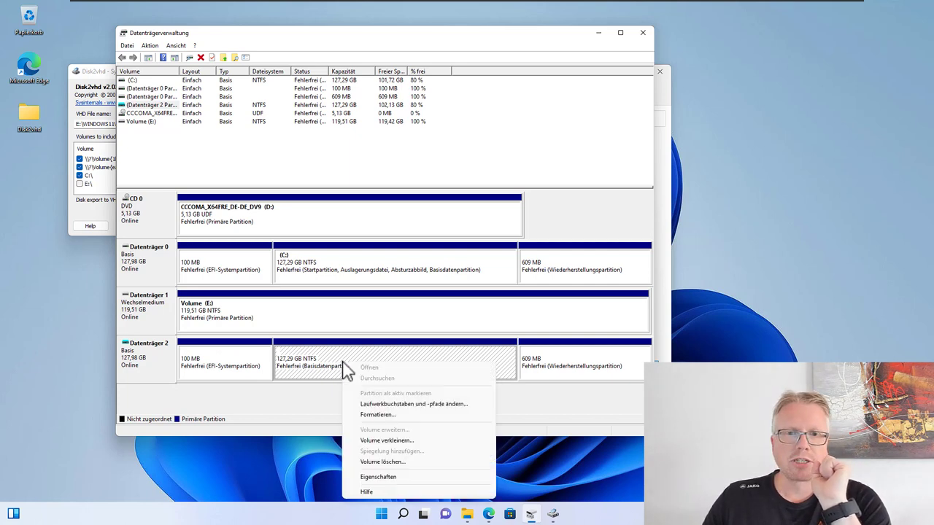
{"action": "left_click", "coordinate": [390, 405]}
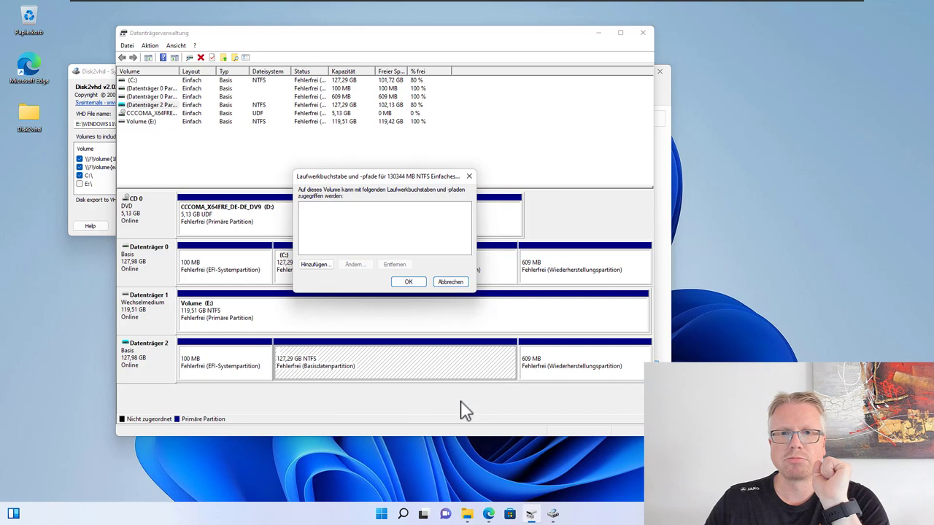
{"action": "left_click", "coordinate": [321, 266]}
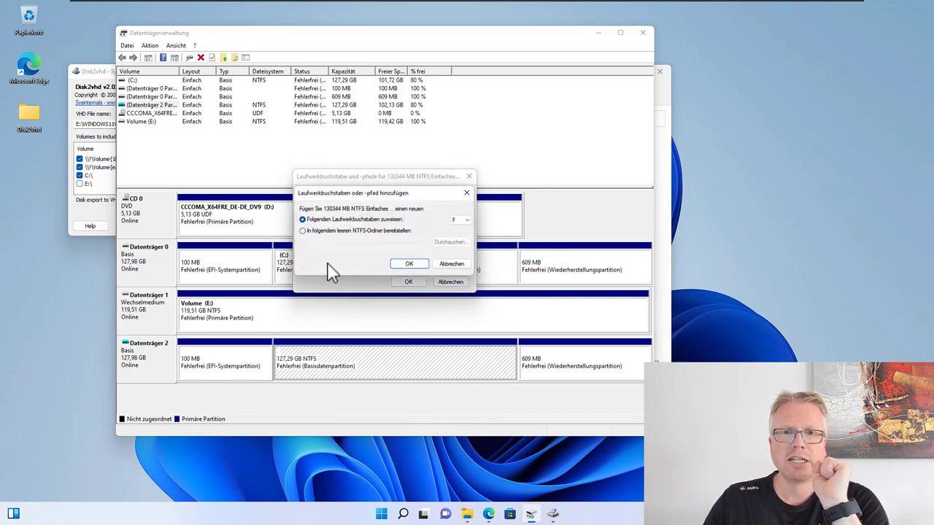
{"action": "left_click", "coordinate": [422, 265]}
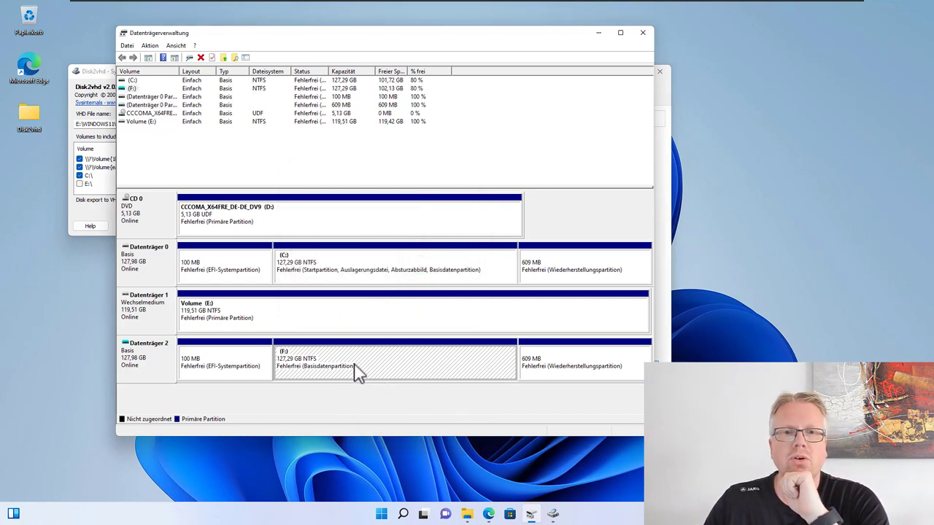
Open Lokaler Datenträger (F:) from Dieser PC in File Explorer to view the mounted image's contents.
{"action": "left_click", "coordinate": [467, 513]}
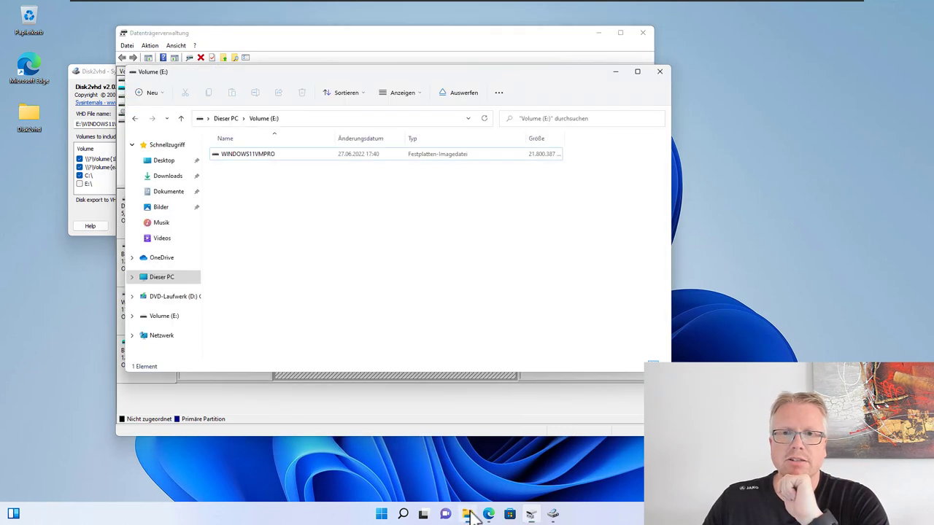
{"action": "left_click", "coordinate": [166, 279]}
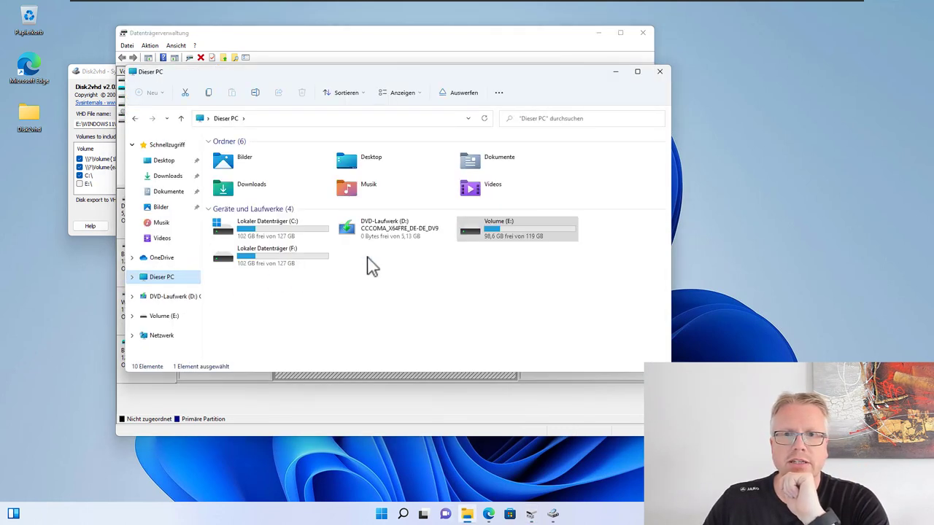
{"action": "double_click", "coordinate": [269, 266]}
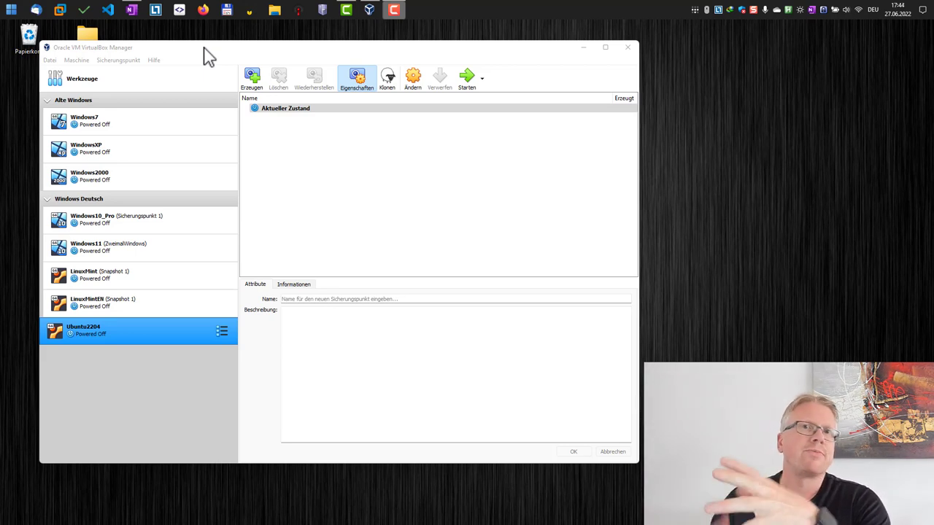
Start a new virtual machine in Oracle VM VirtualBox Manager named windows11_test with 8096 MB of memory.
{"action": "left_click", "coordinate": [152, 47]}
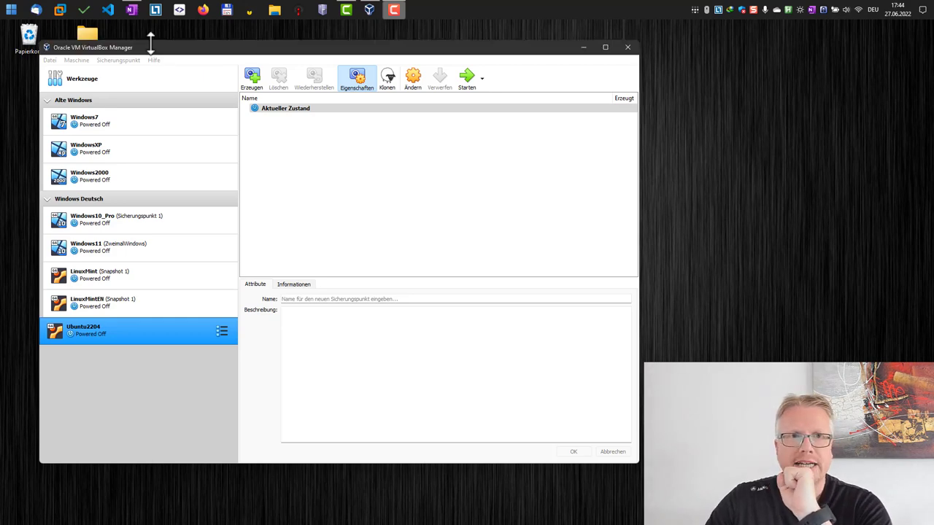
{"action": "left_click", "coordinate": [79, 60]}
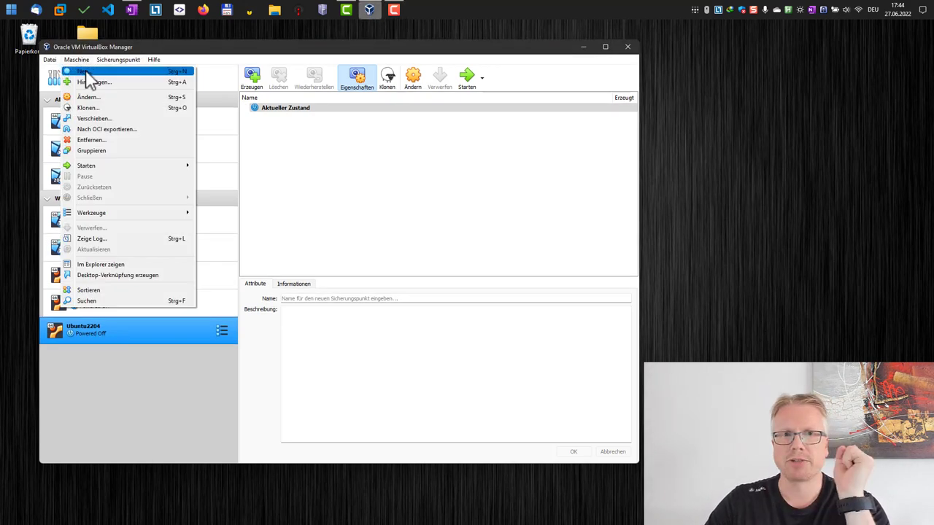
{"action": "left_click", "coordinate": [84, 72]}
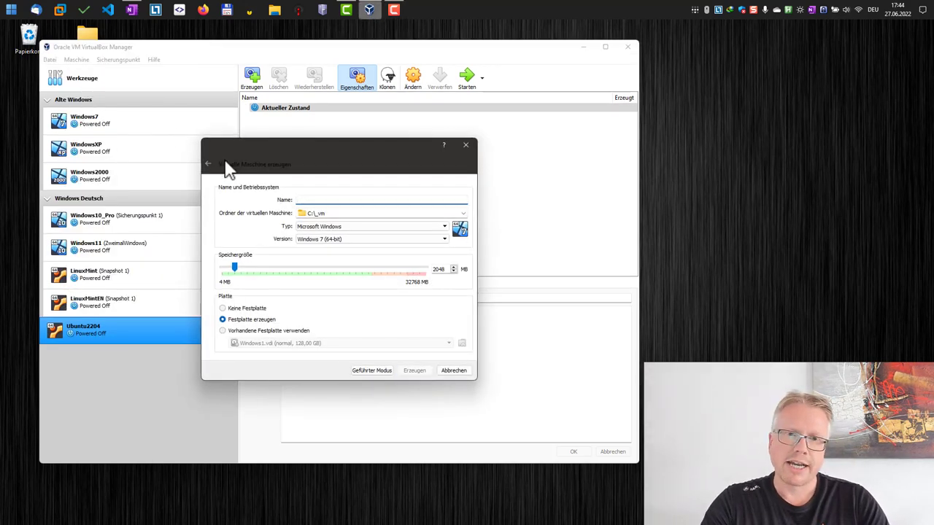
{"action": "type", "text": "windows11_test"}
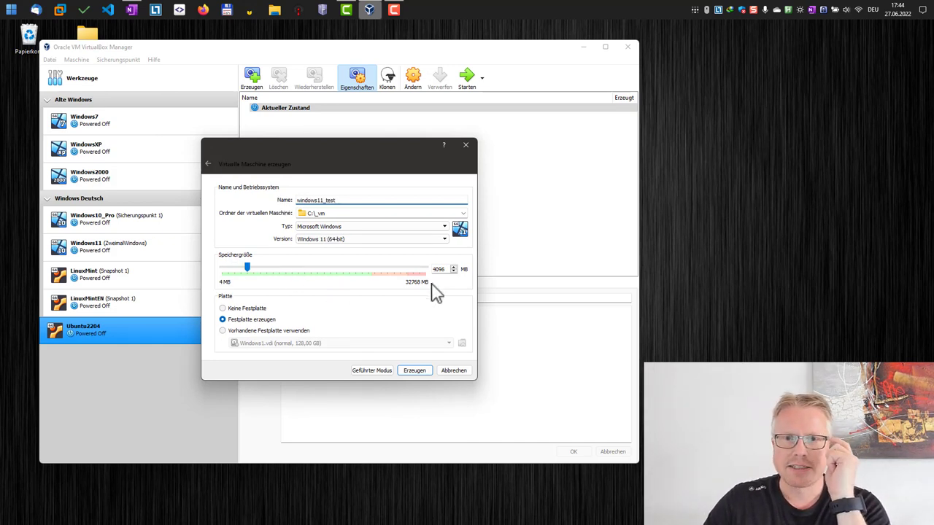
{"action": "left_click", "coordinate": [447, 268]}
{"action": "left_click_drag", "start_coordinate": [448, 268], "coordinate": [372, 281]}
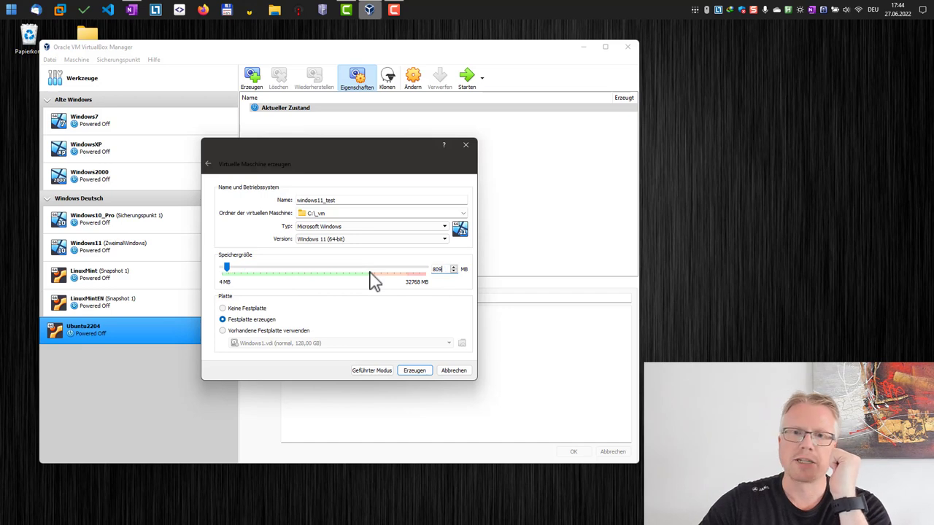
Use WINDOWS11VMPRO.VHD from the C:\_vm\vhd folder as the new machine's existing hard disk.
{"action": "left_click", "coordinate": [259, 333]}
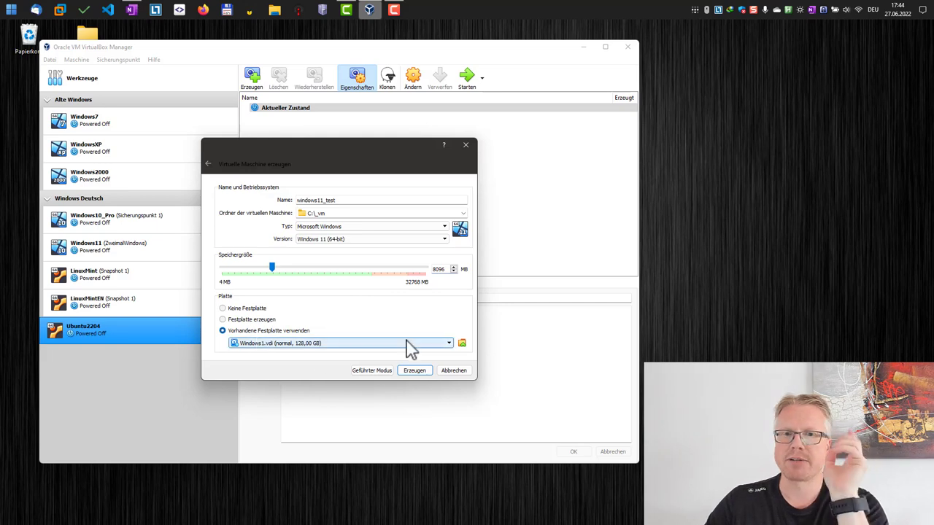
{"action": "left_click", "coordinate": [462, 343]}
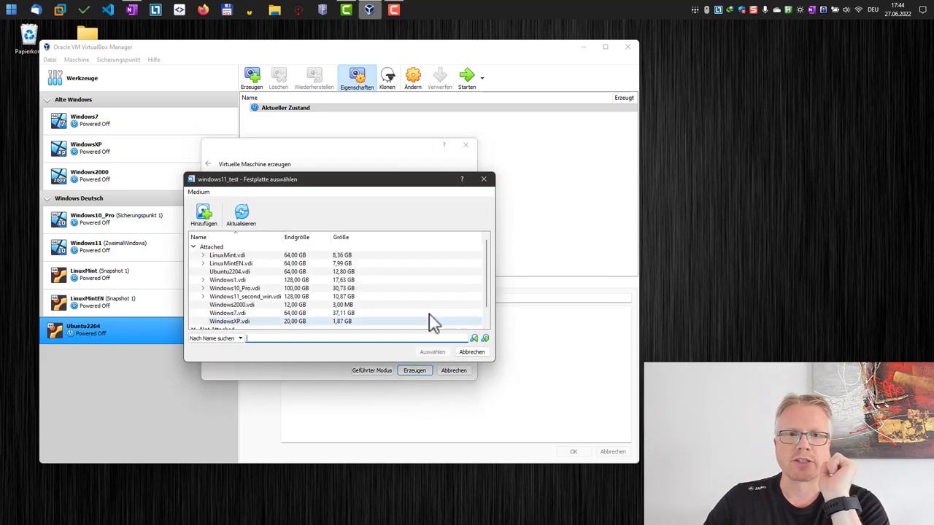
{"action": "left_click", "coordinate": [201, 225]}
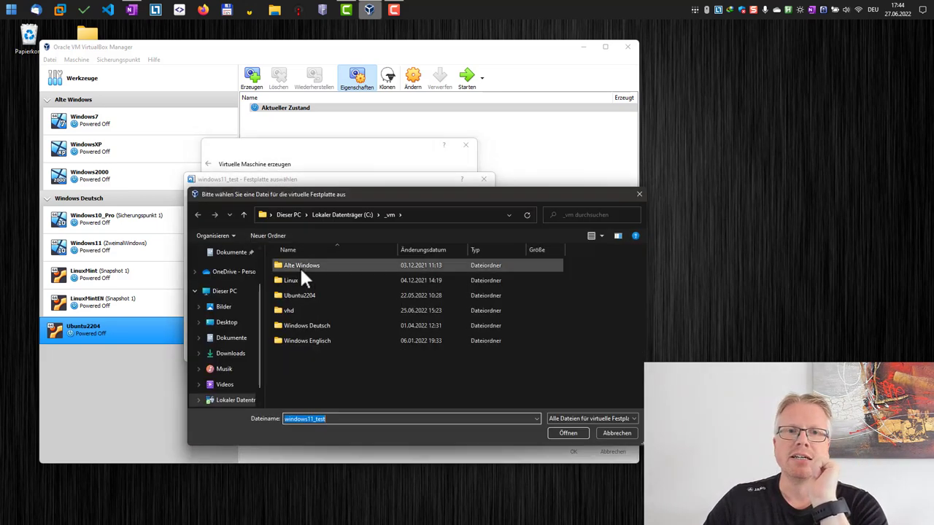
{"action": "left_click", "coordinate": [316, 310]}
{"action": "double_click", "coordinate": [316, 310]}
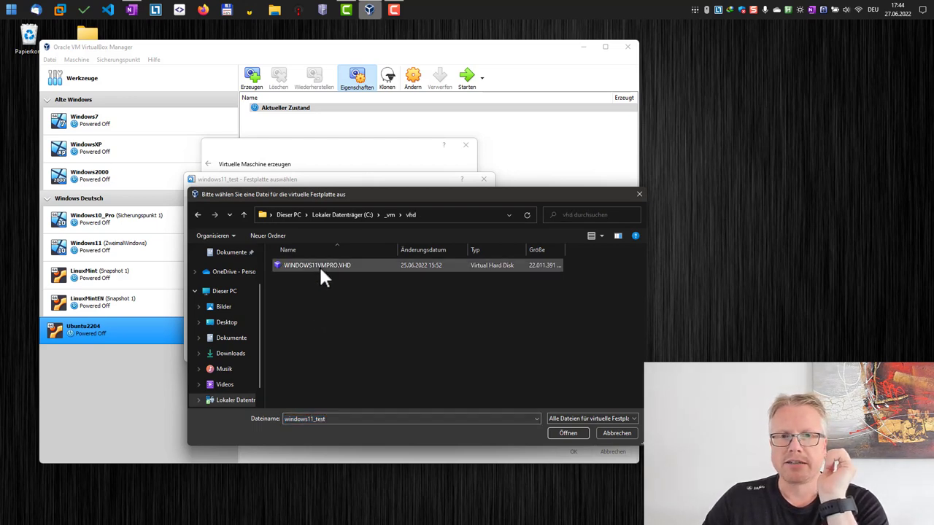
{"action": "double_click", "coordinate": [319, 265]}
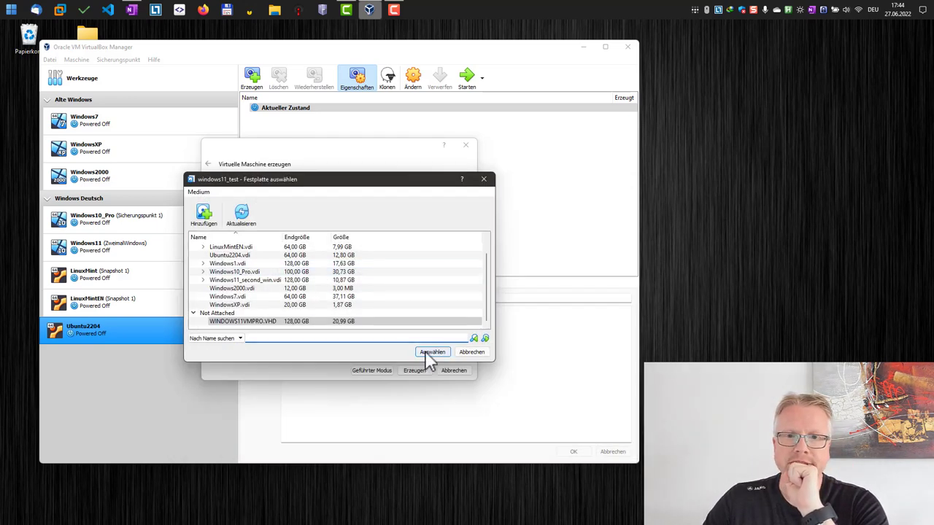
{"action": "left_click", "coordinate": [429, 349]}
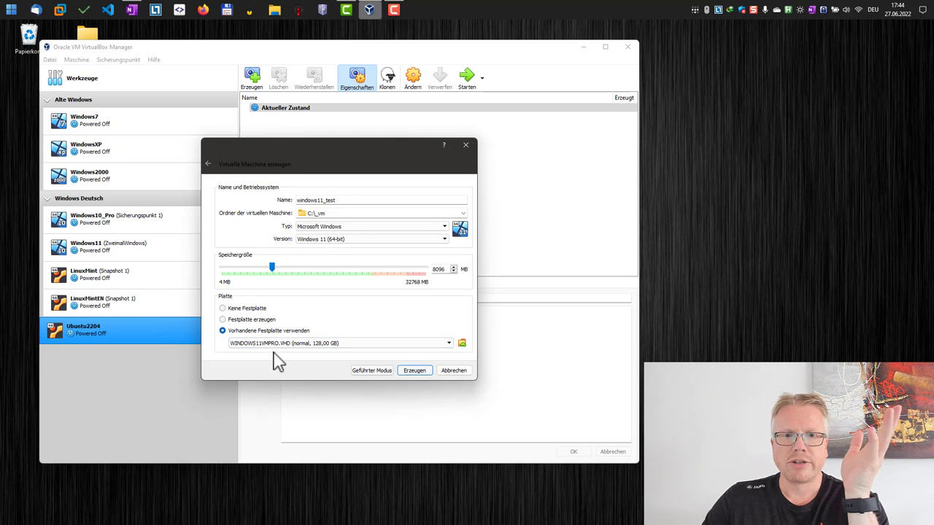
Create the windows11_test virtual machine and start it.
{"action": "left_click", "coordinate": [413, 370]}
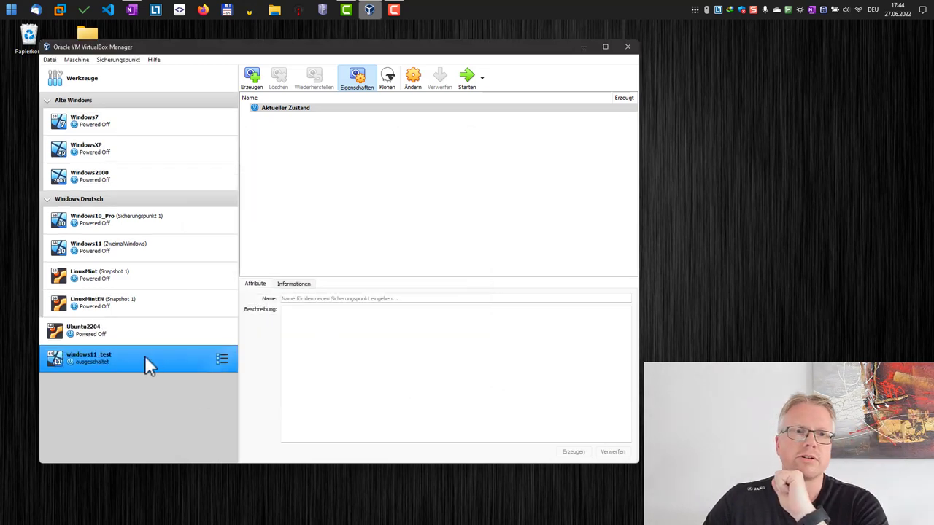
{"action": "left_click", "coordinate": [473, 84]}
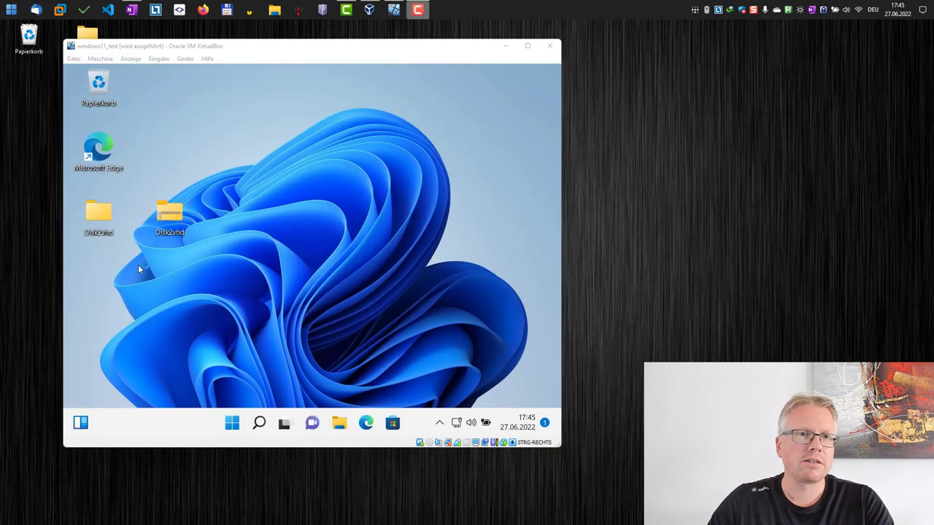
{"action": "left_click", "coordinate": [75, 267]}
{"action": "left_click_drag", "start_coordinate": [75, 266], "coordinate": [201, 251]}
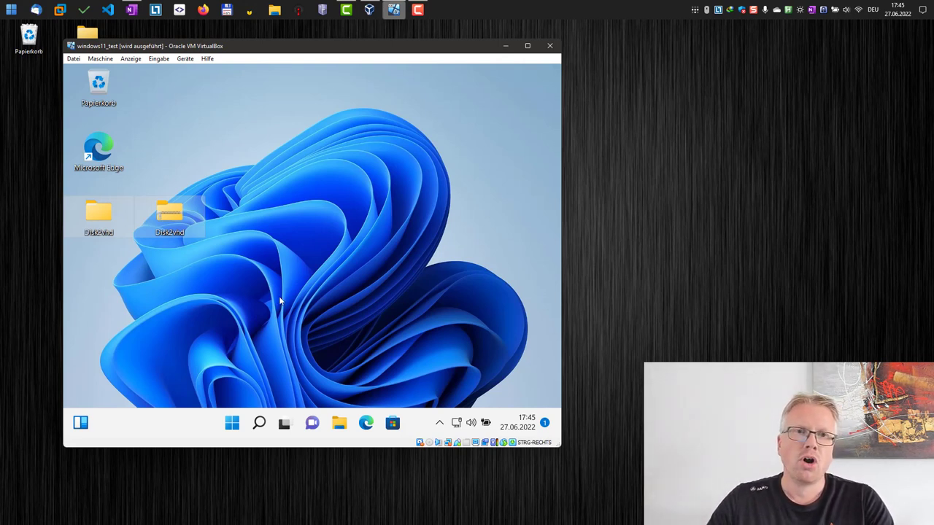
{"action": "left_click", "coordinate": [241, 332]}
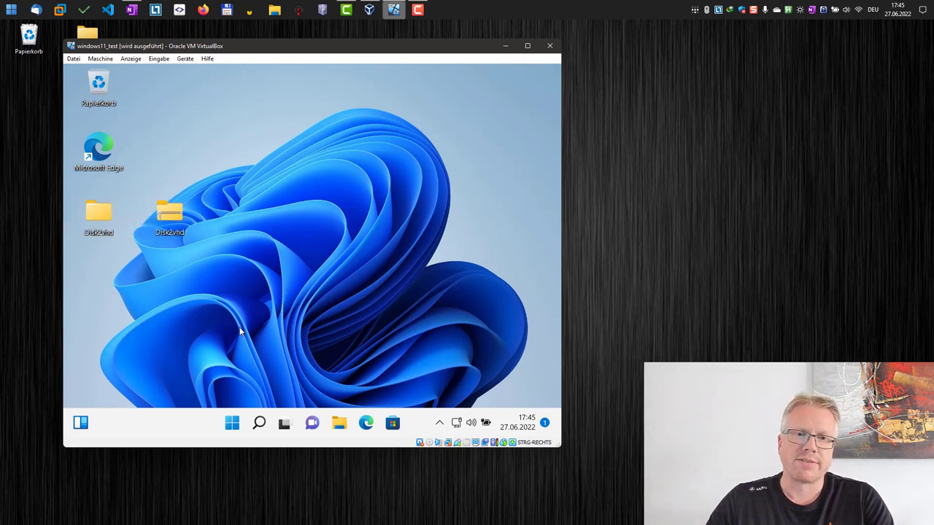
Insert the guest additions medium (Gasterweiterungen) into the running windows11_test machine's virtual optical drive.
{"action": "left_click", "coordinate": [185, 59]}
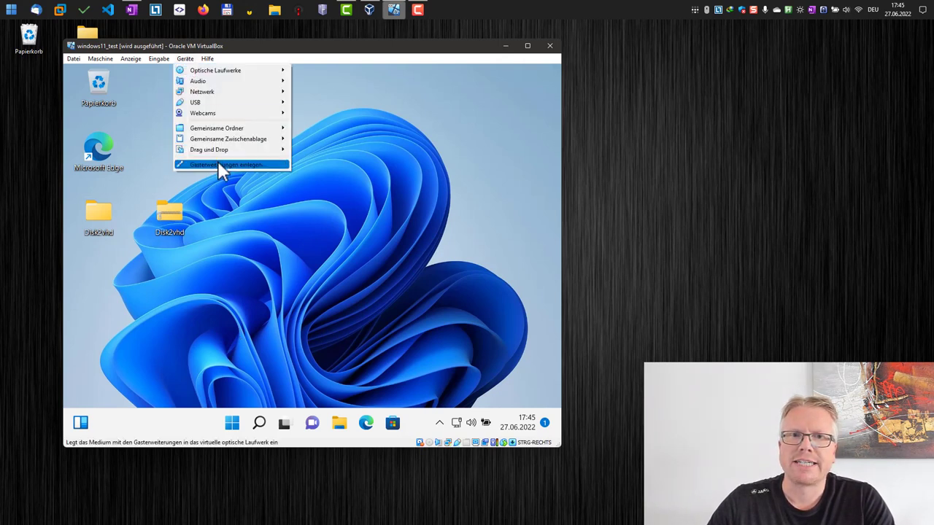
{"action": "left_click", "coordinate": [242, 165]}
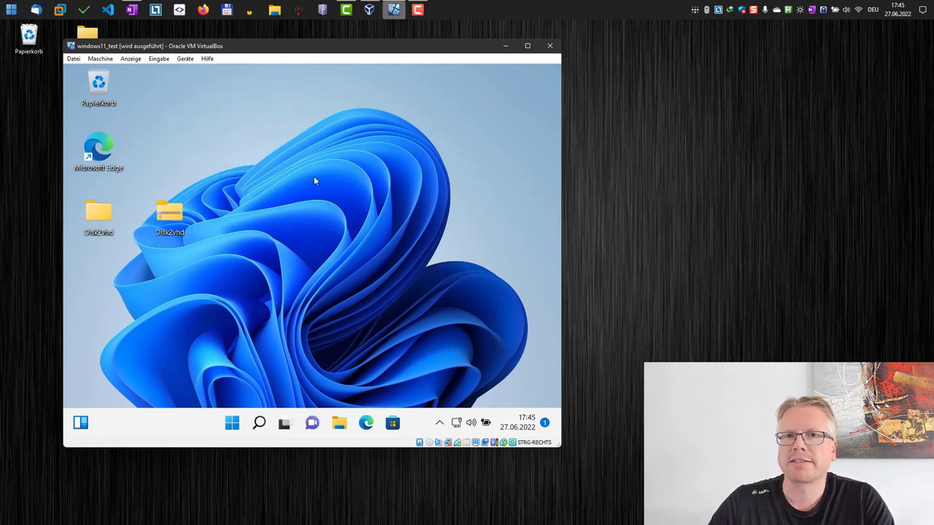